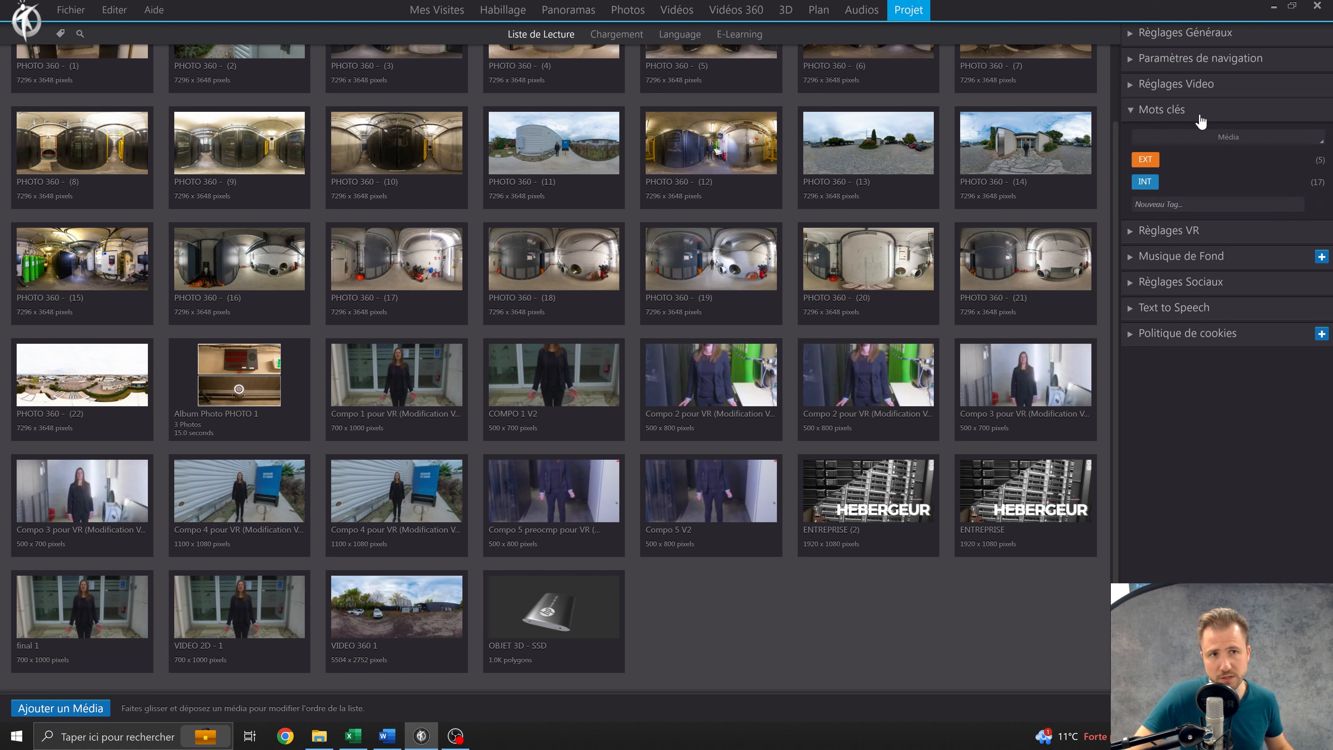
Review the project's general settings, covering its name, description, right-click menu options and tooltip display time.
click(1200, 35)
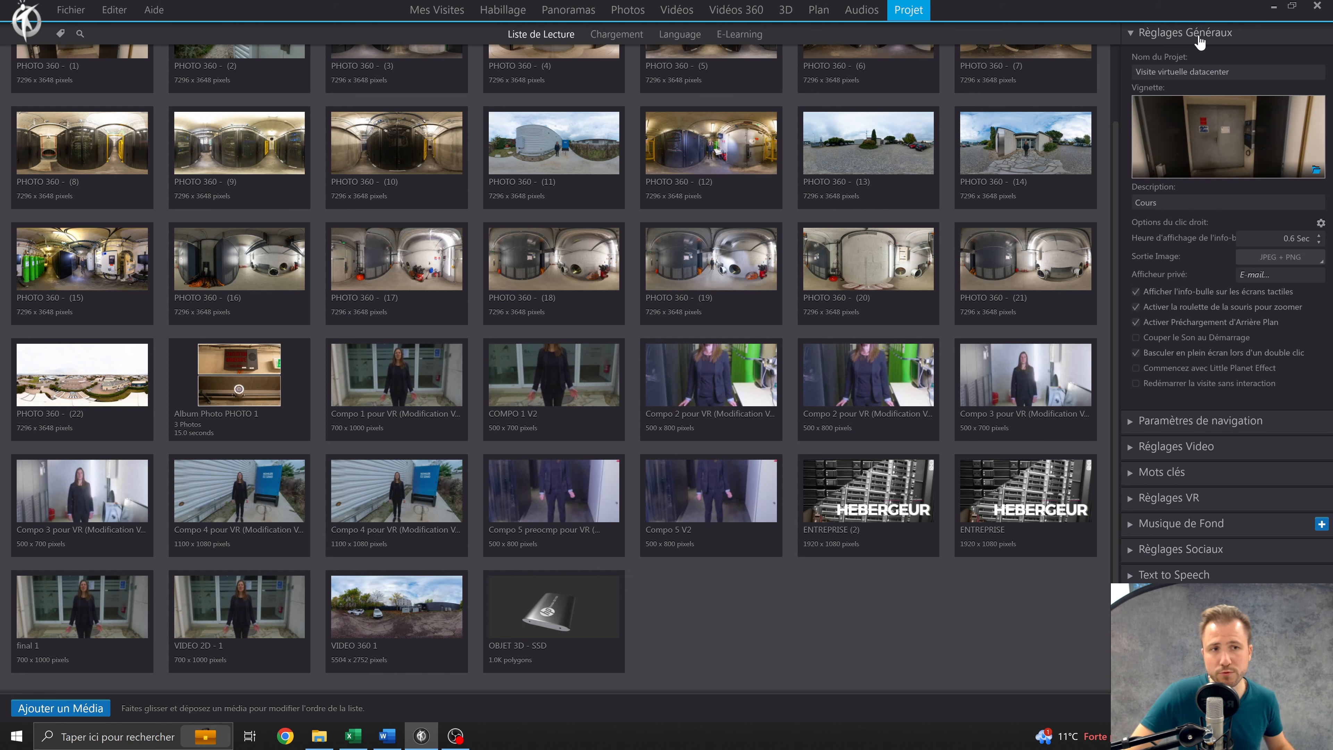
click(1199, 38)
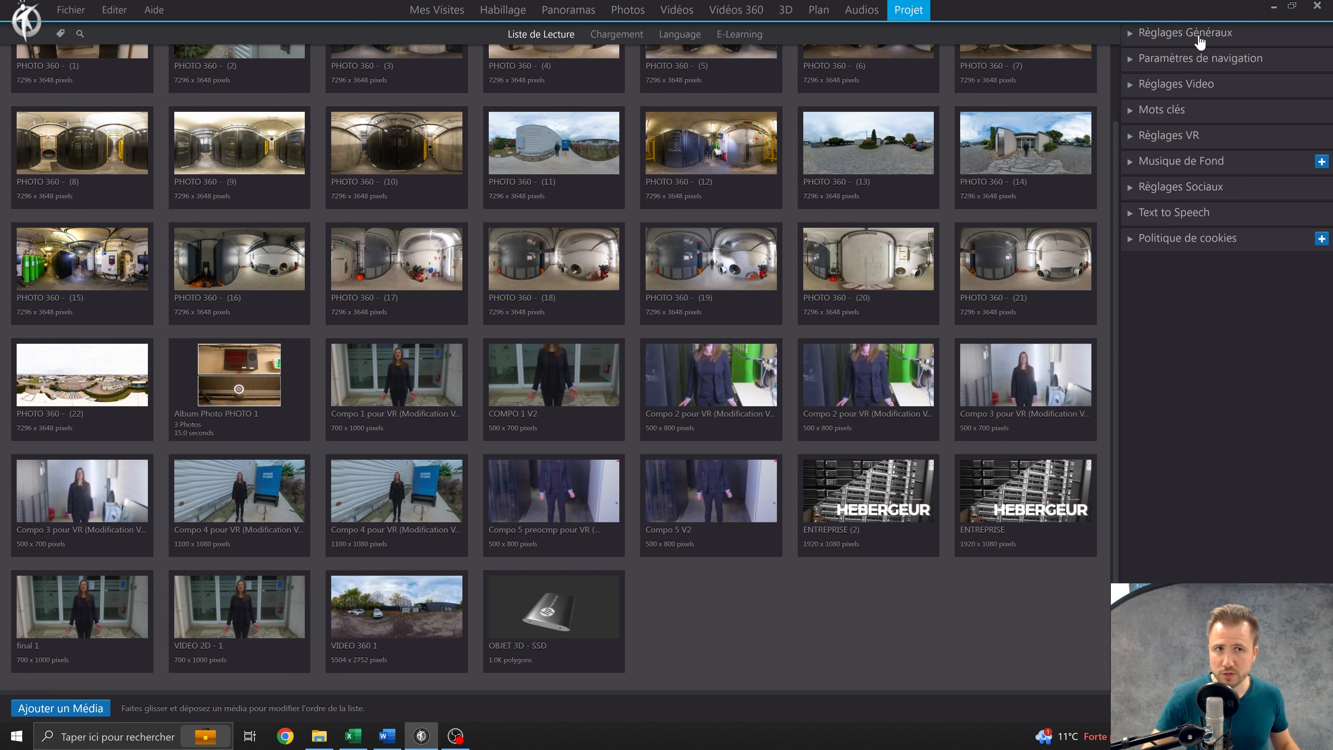
click(1200, 35)
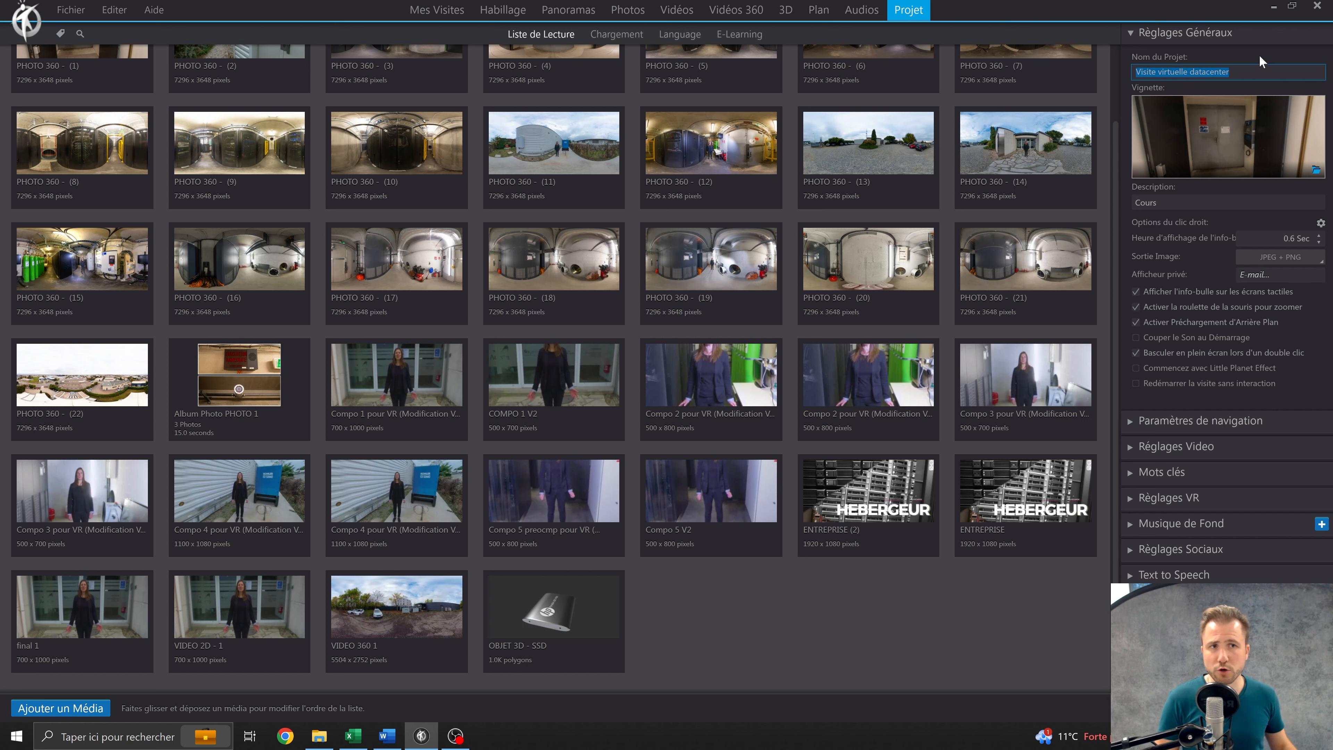
click(1249, 71)
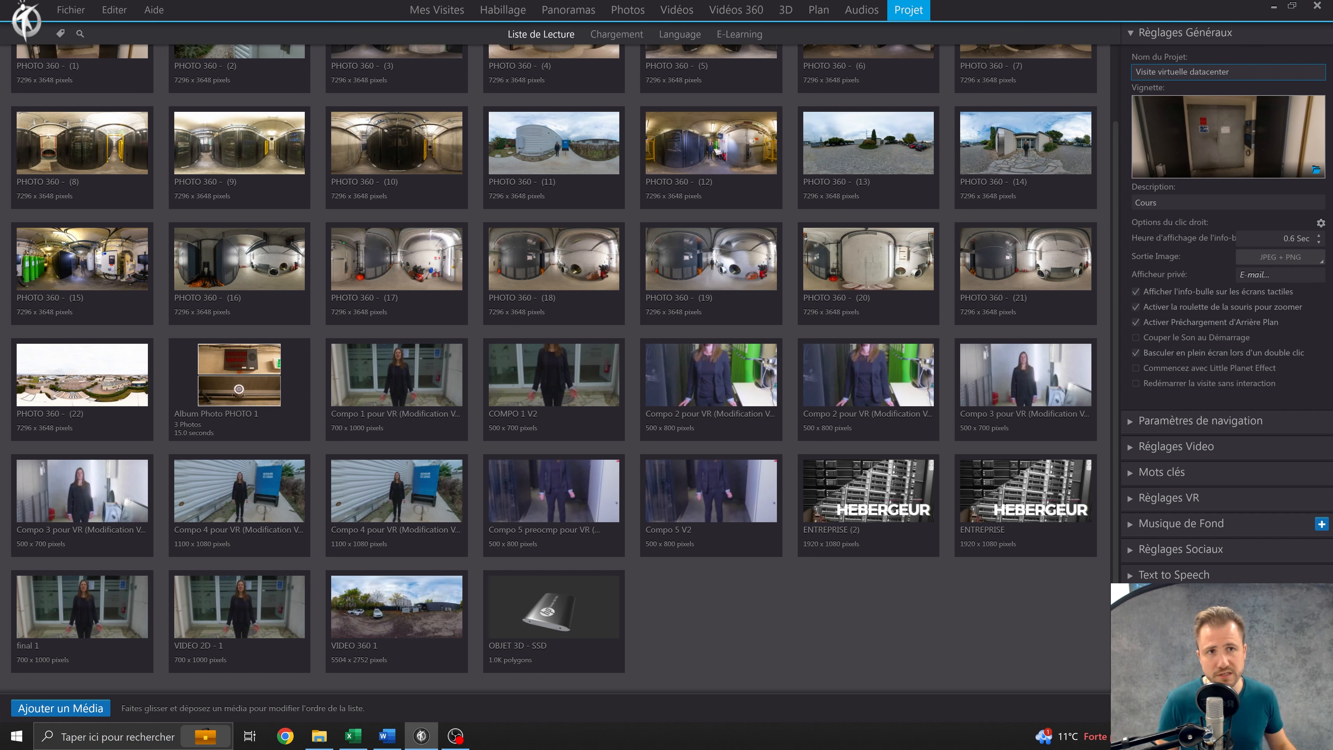
click(1217, 202)
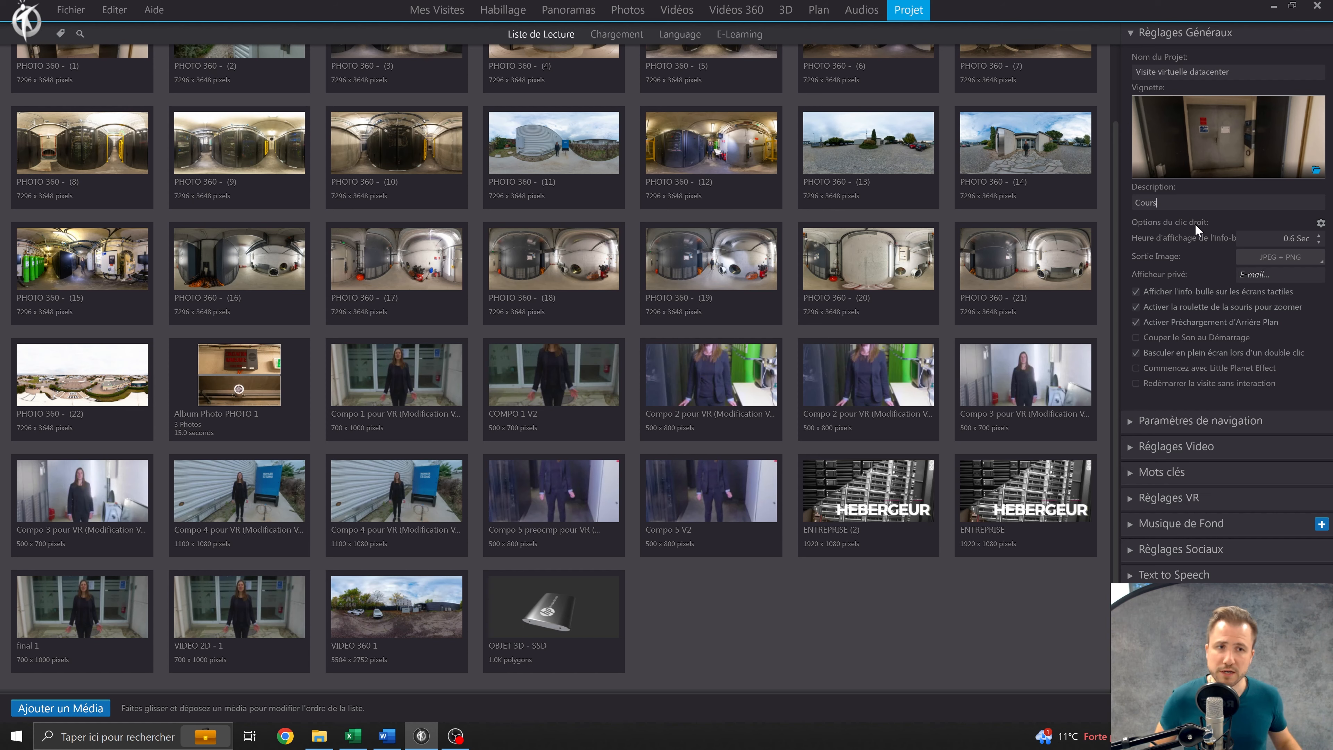
click(1320, 223)
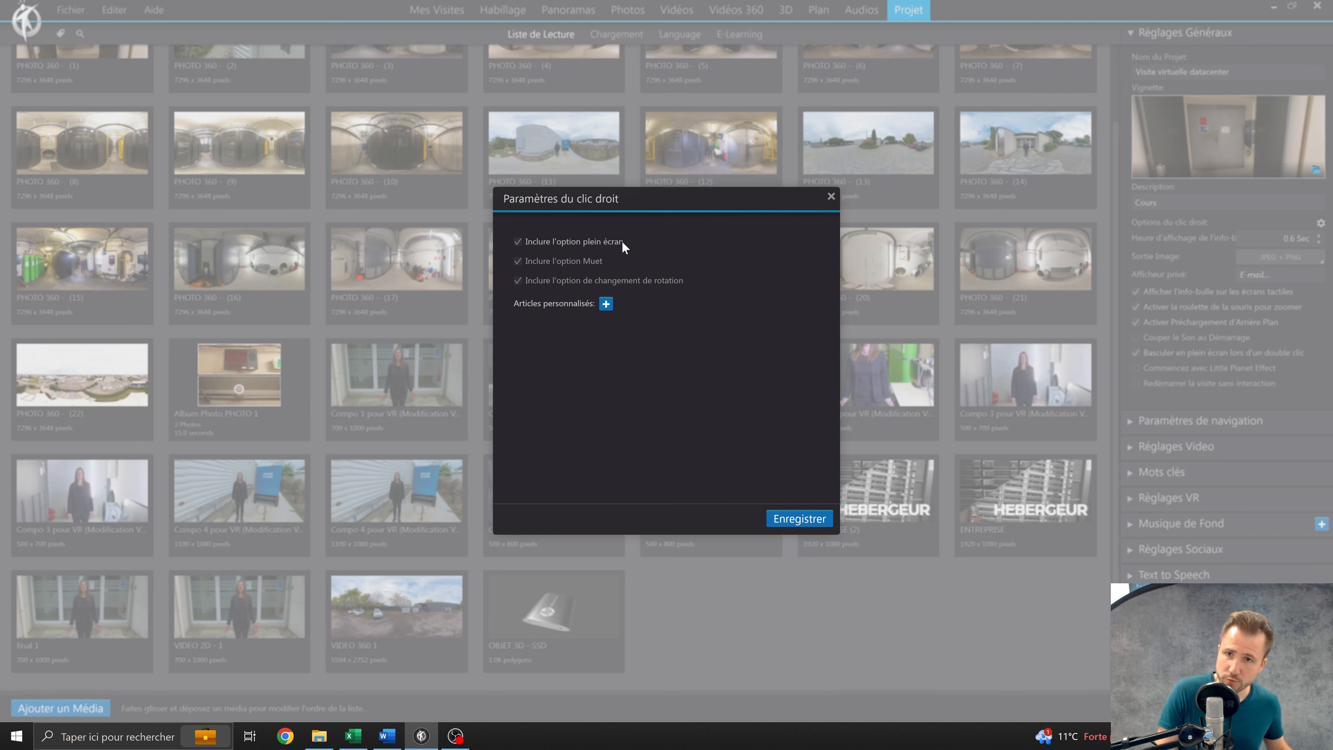
click(831, 198)
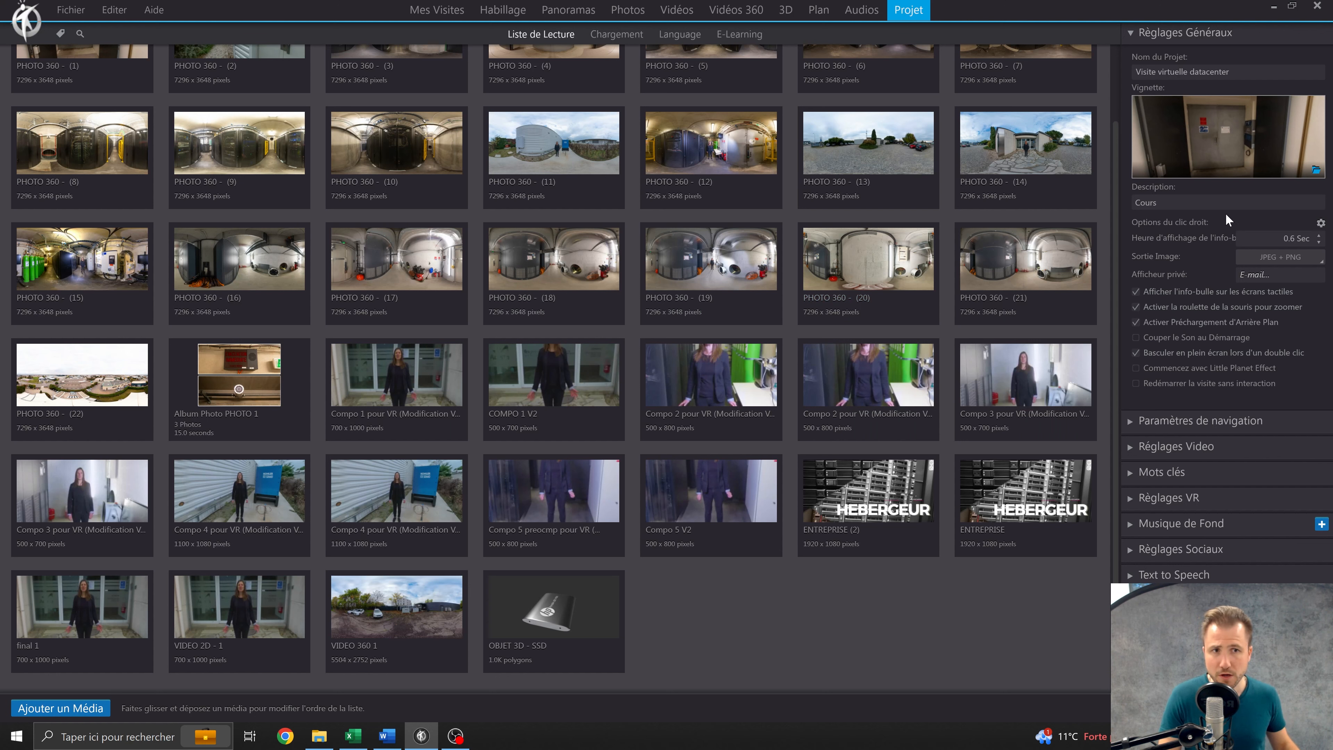
click(1269, 235)
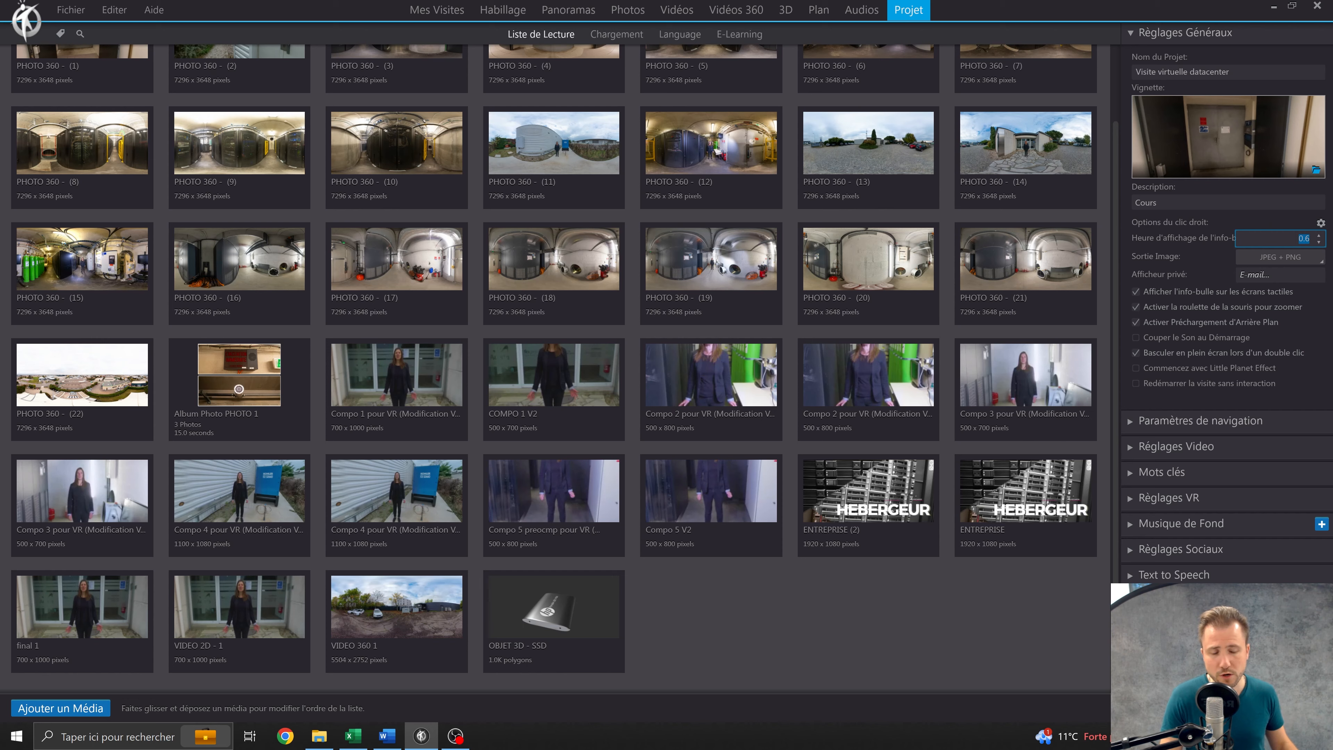
Preview the virtual tour and examine the tooltip on the hotspot in front of the double door.
click(1228, 708)
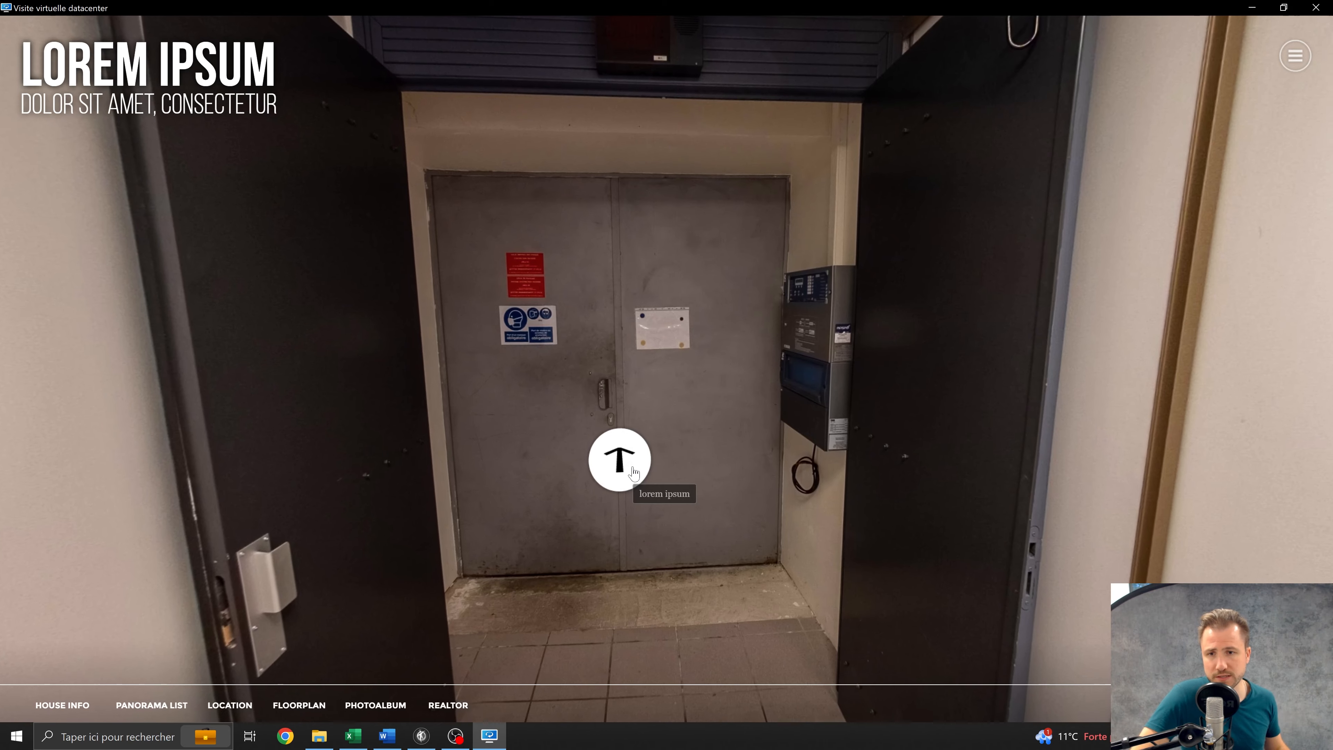
drag(709, 463, 786, 402)
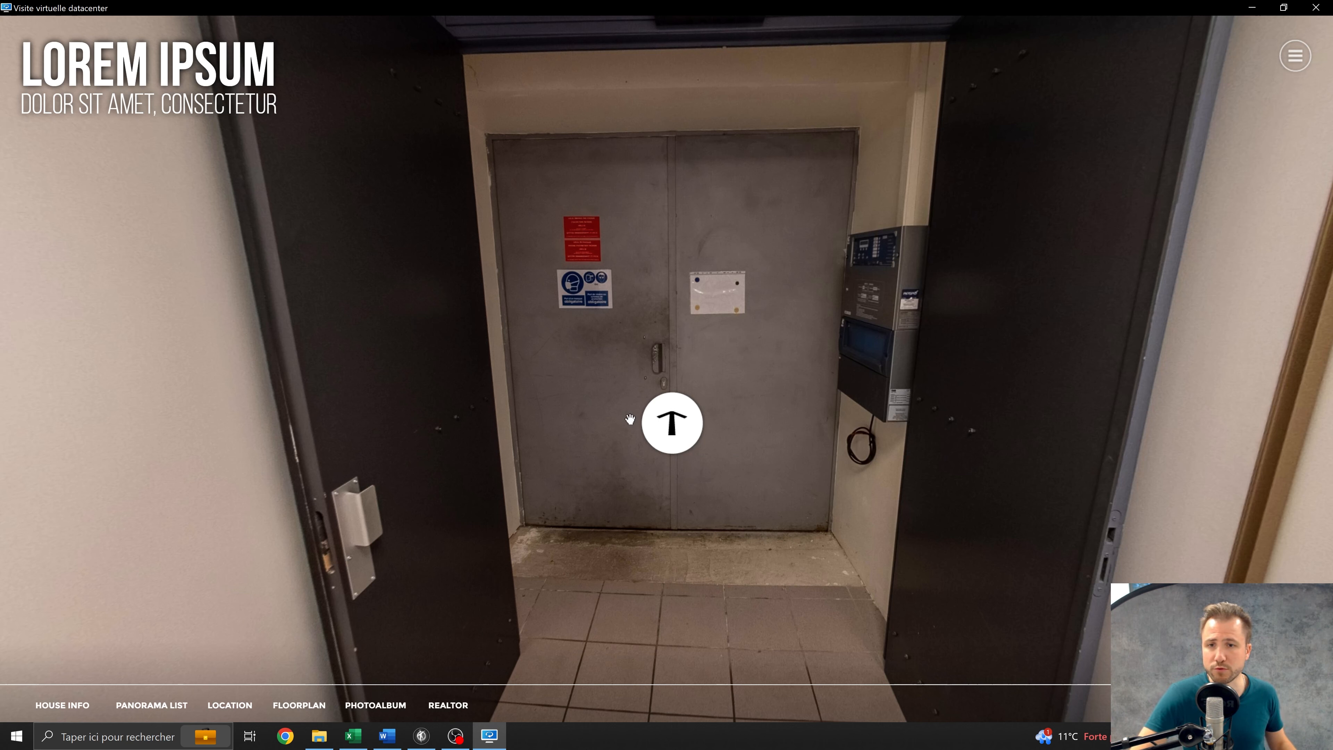
click(1251, 7)
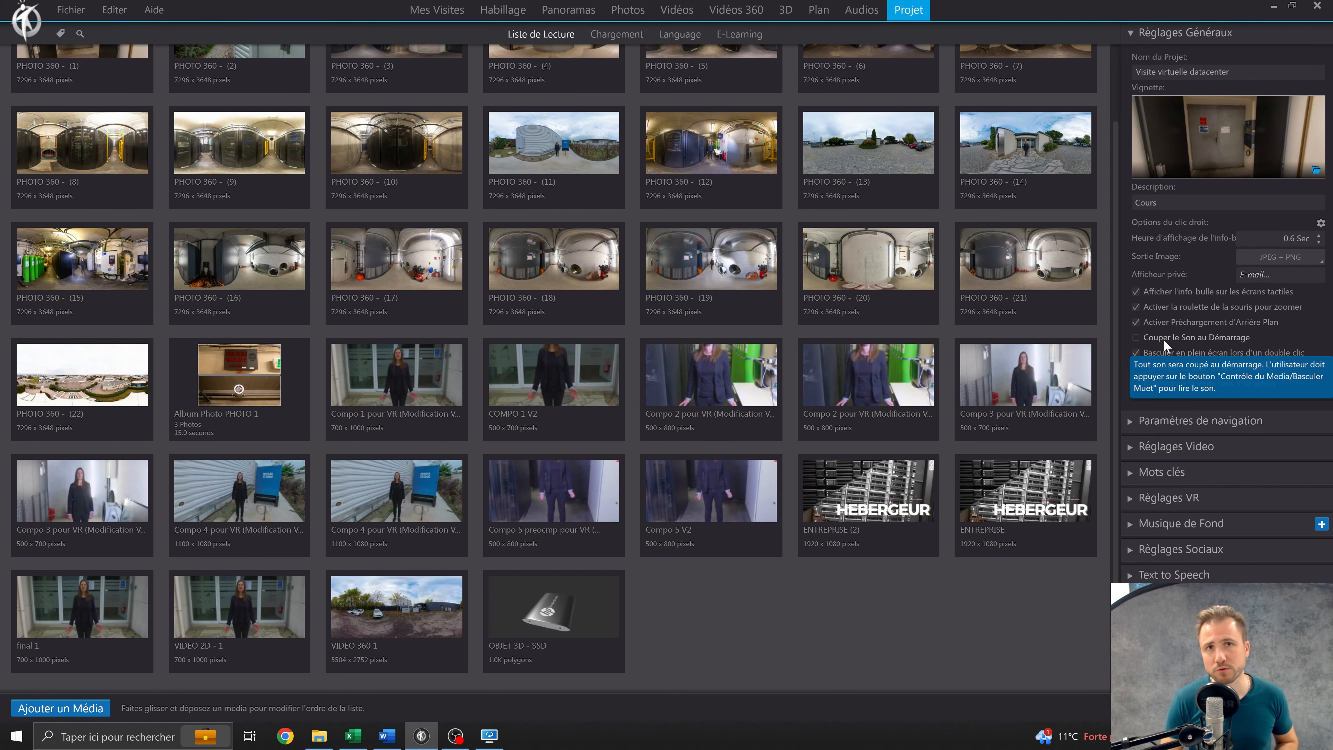
click(1245, 259)
click(1209, 259)
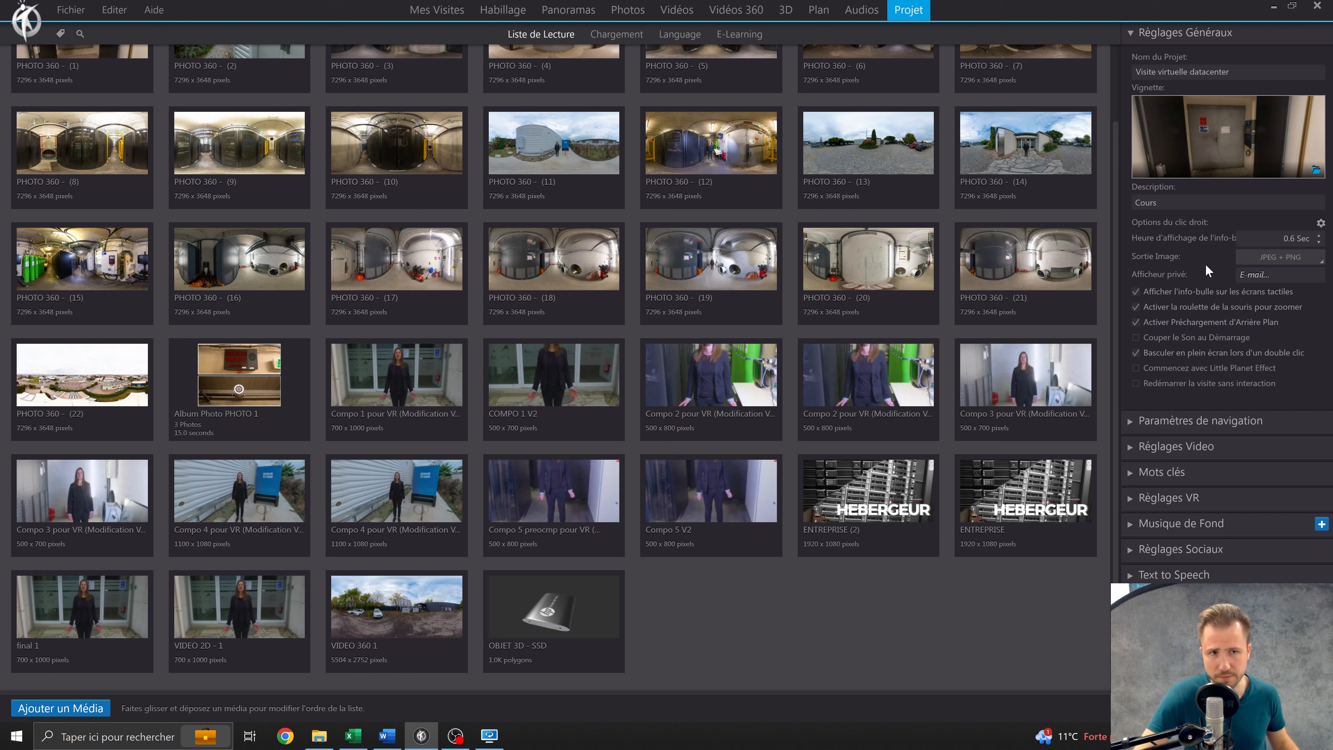
mouse_move(1244, 311)
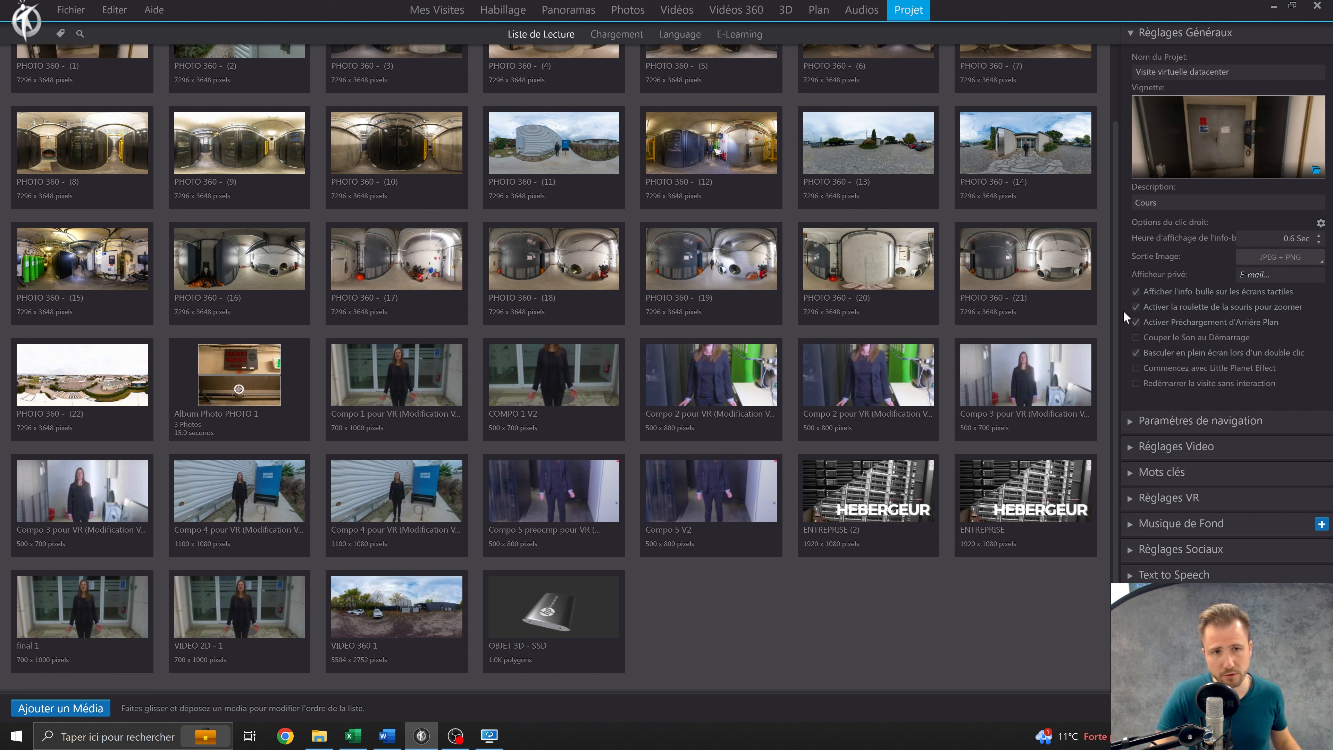
mouse_move(1123, 326)
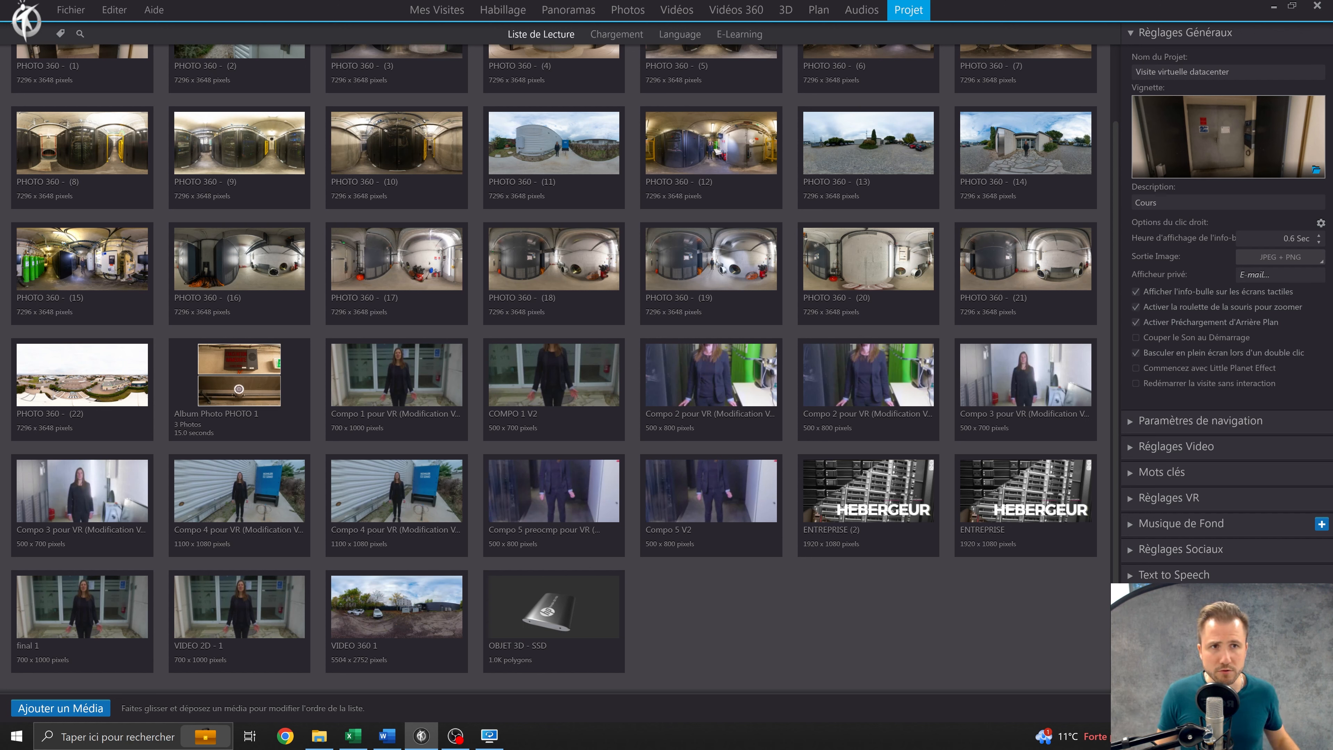
Set the description to "Découvrez notre datacenter et apprenez à mettre en place les 3 systèmes de sécurités principaux pour éviter les sinistres en moins de 15 minutes.".
drag(1160, 202, 1128, 209)
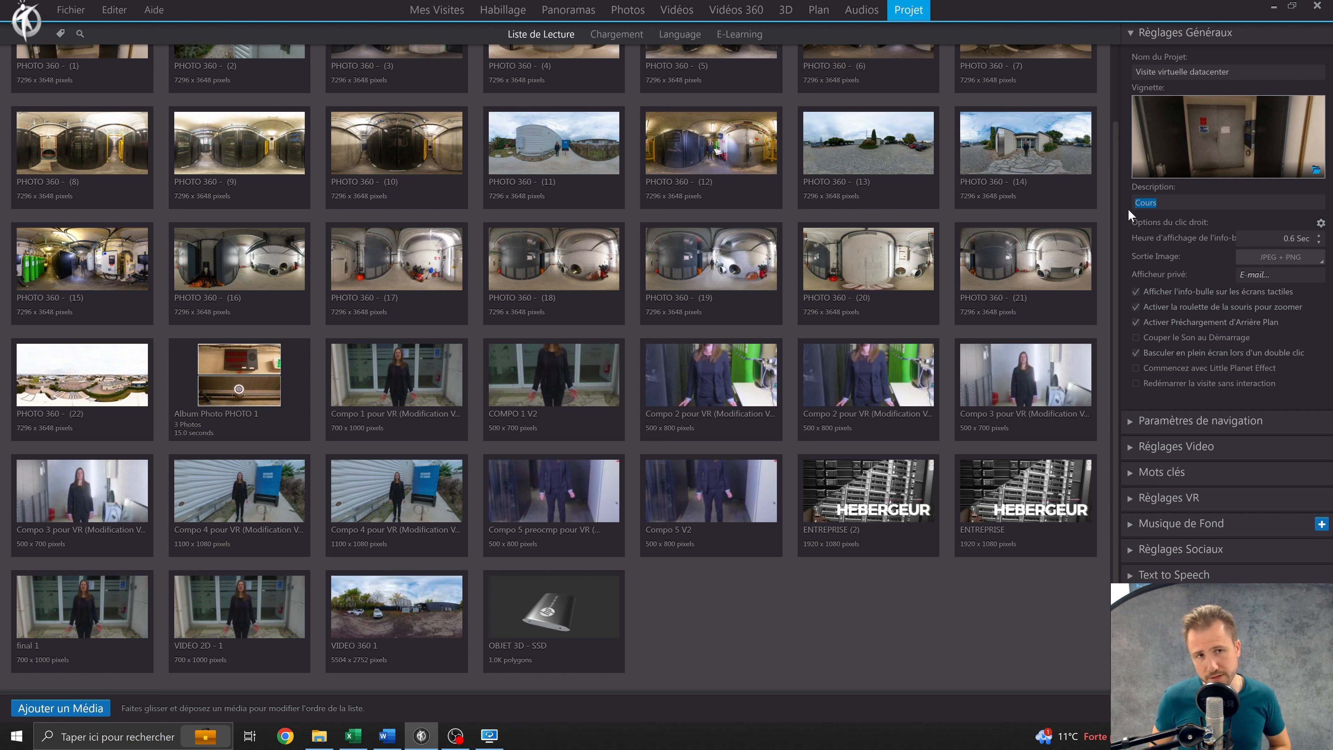
text(Découvrez notre datacenter et apprenez à mettre en place les 3 systèmes de sécurités principaux pour éviter les sinistres en moins de 15 minutes.)
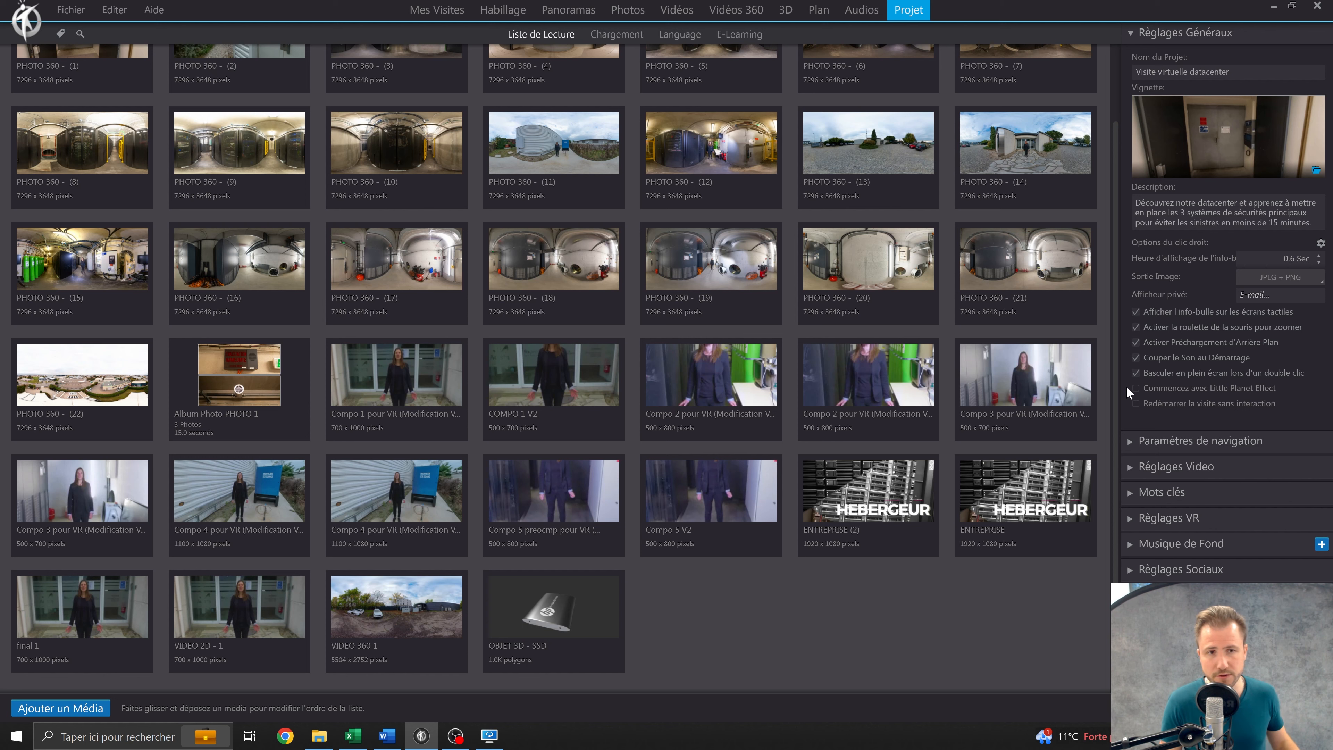
Try starting the tour with the Little Planet Effect in a preview and disable the effect again.
mouse_move(1140, 391)
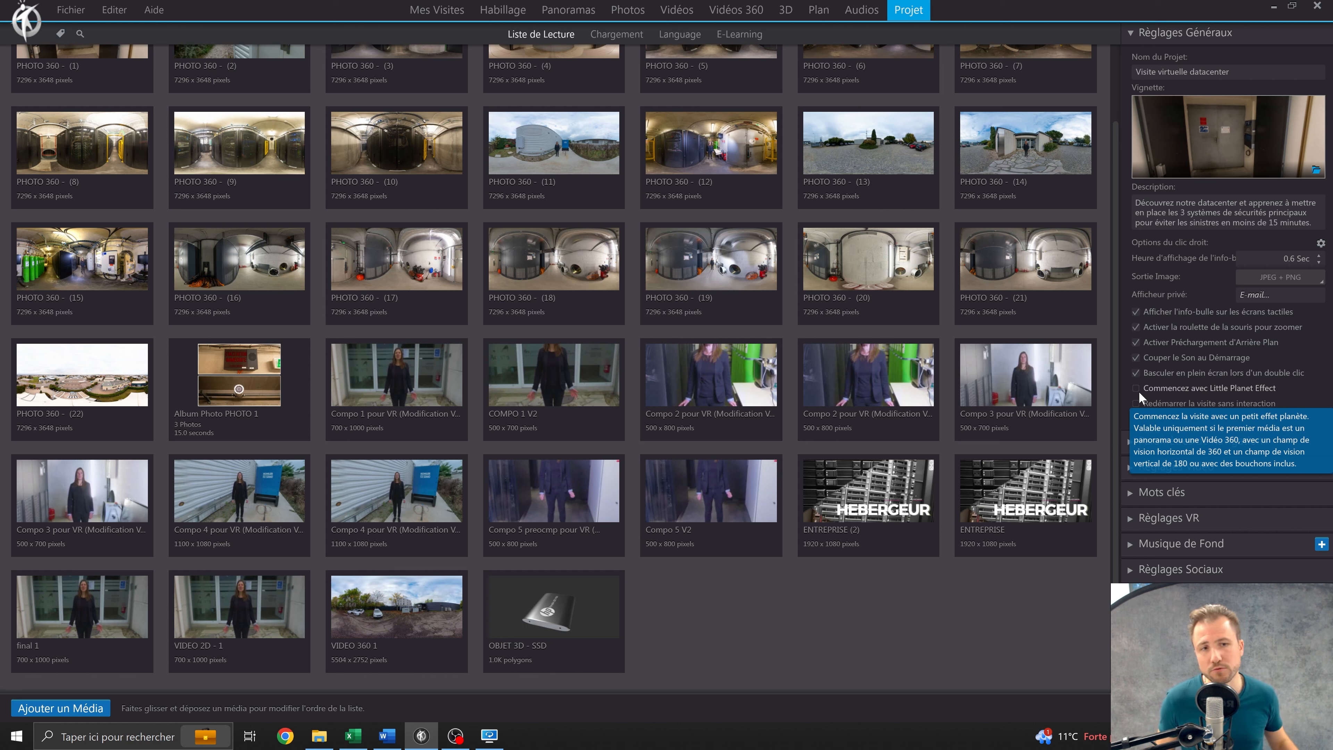
click(1136, 389)
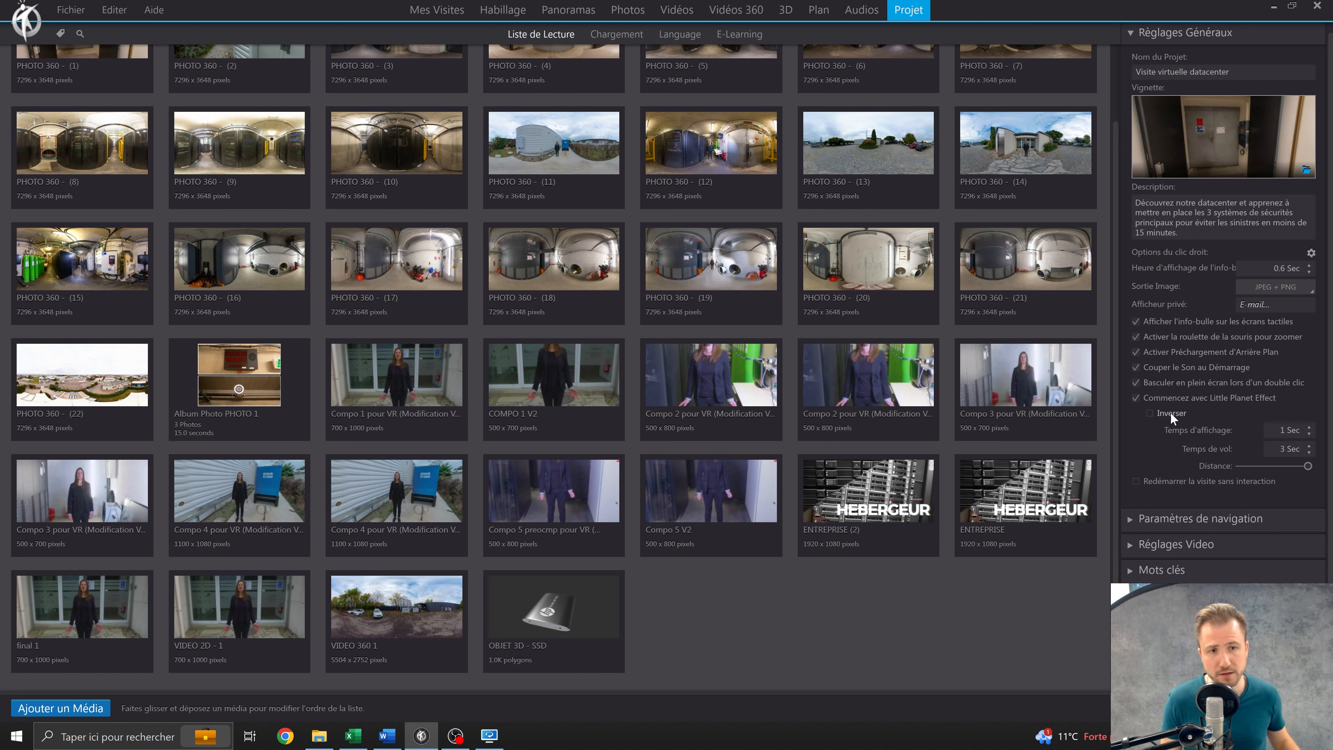
scroll(1159, 405, down, 1)
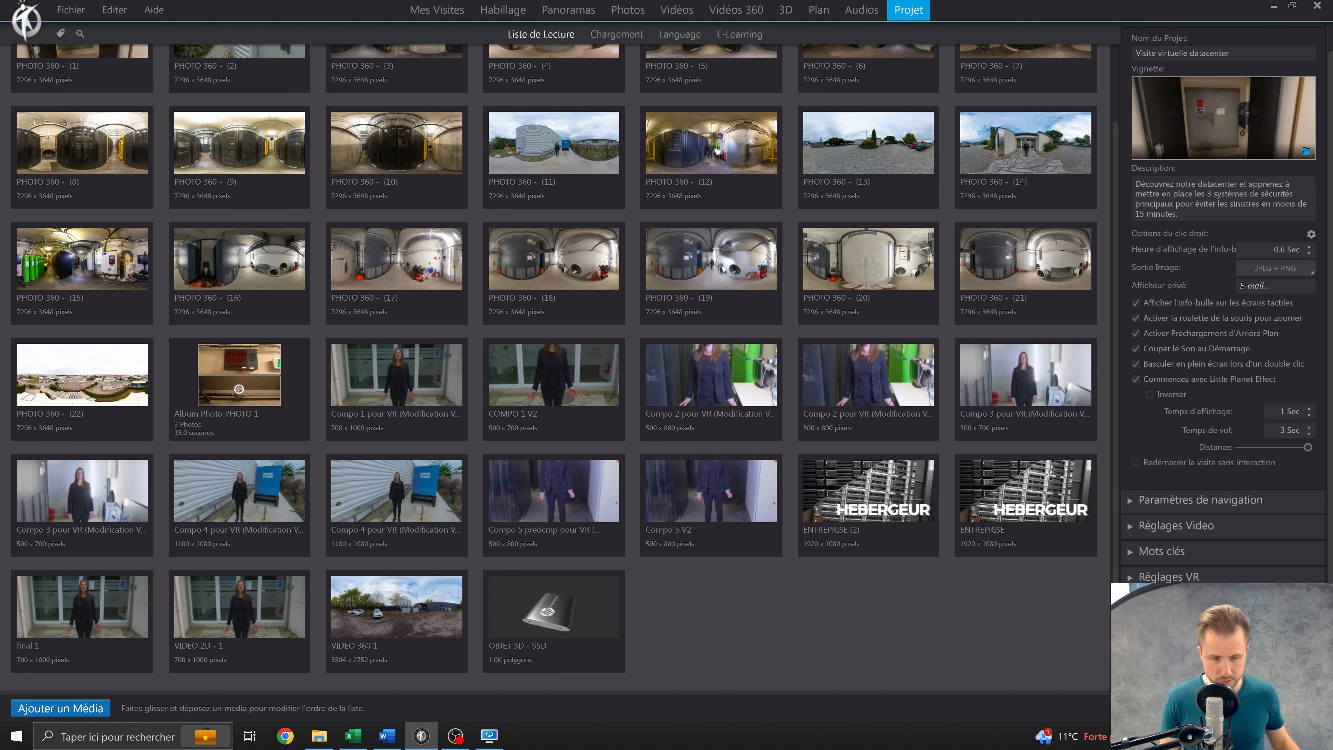
click(1201, 708)
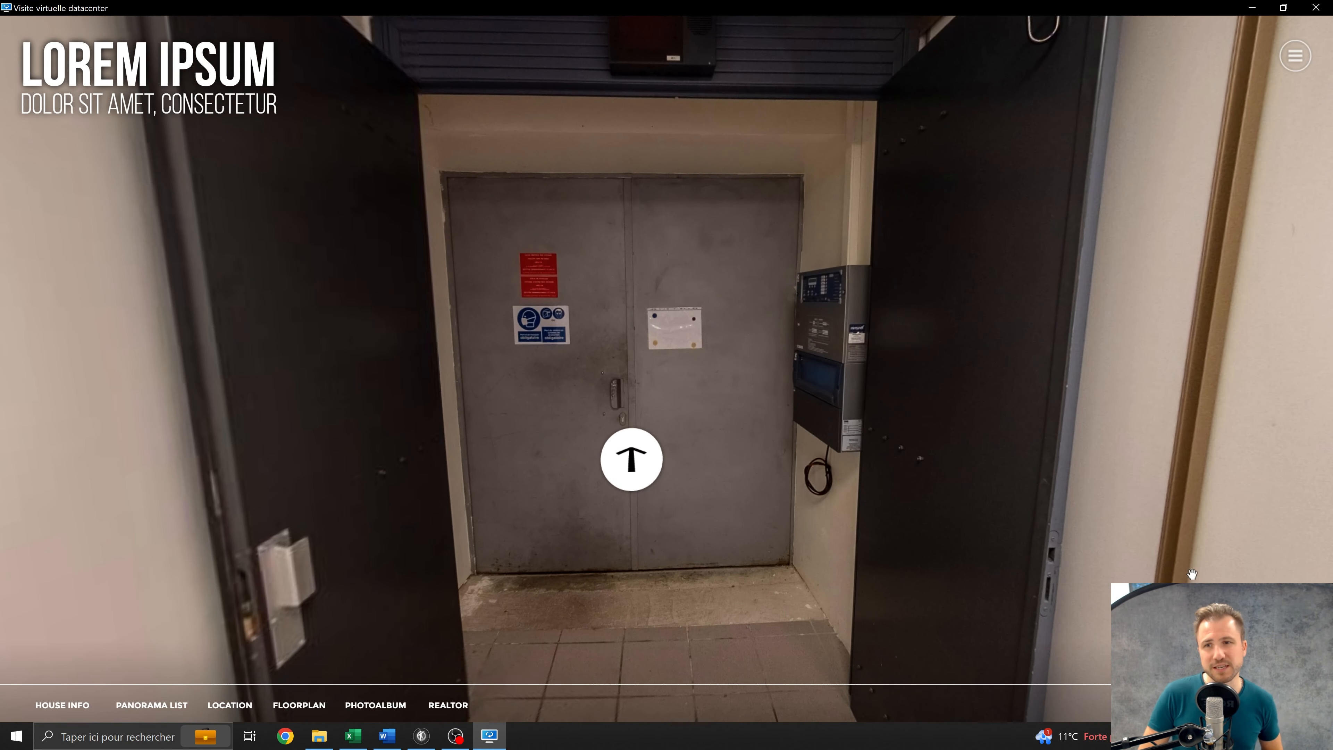
drag(868, 410, 530, 294)
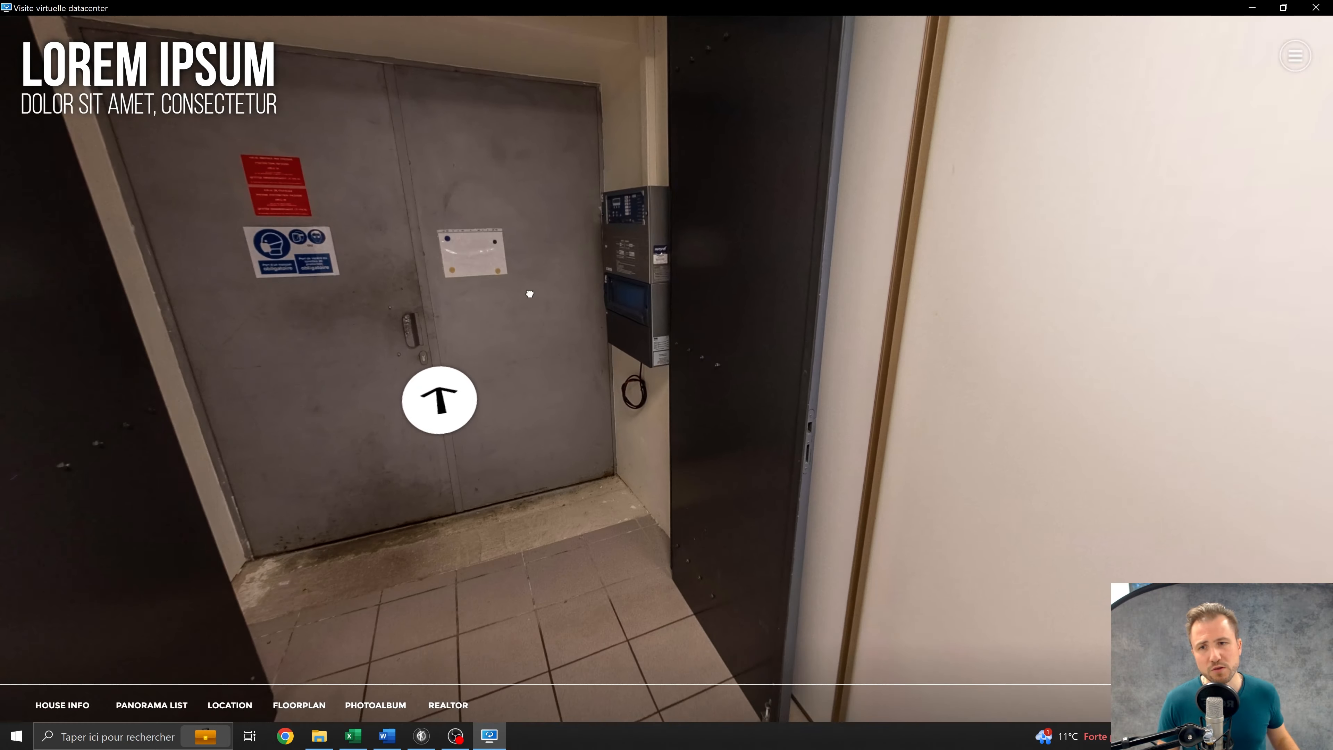
click(1315, 8)
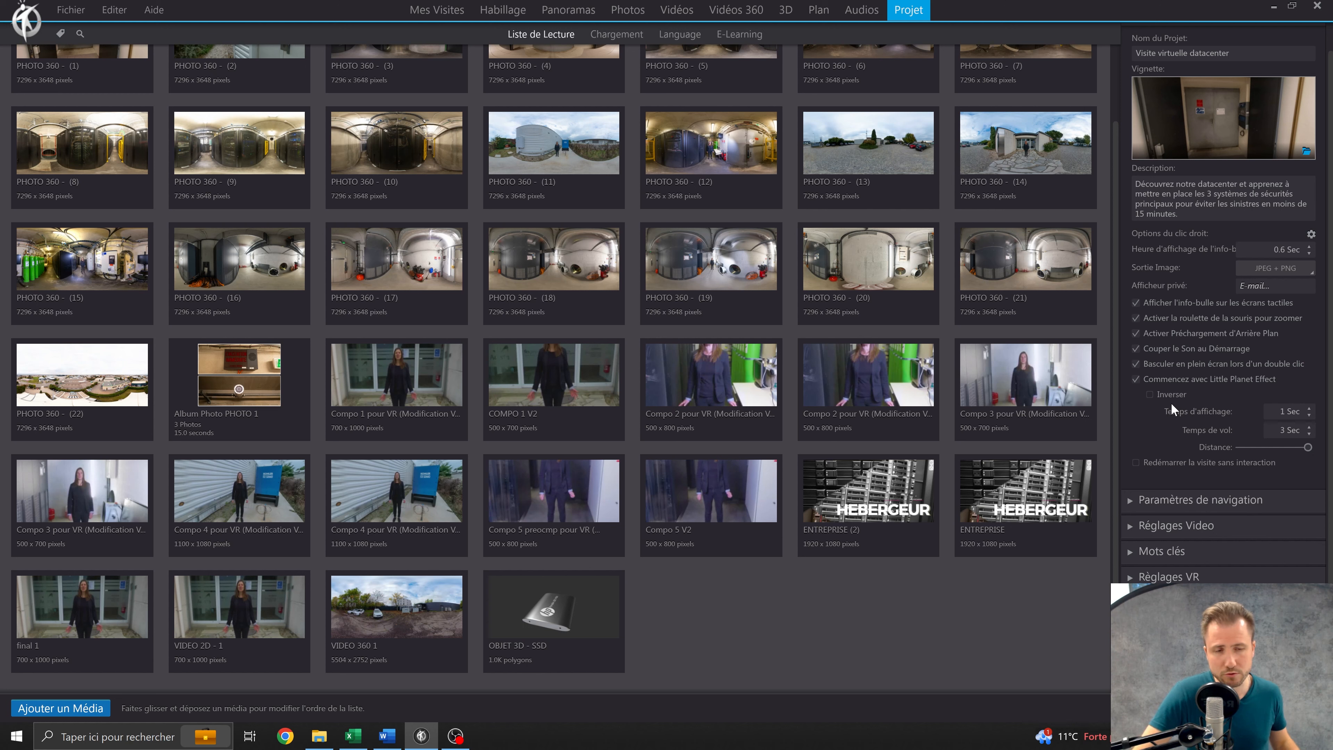
click(1130, 378)
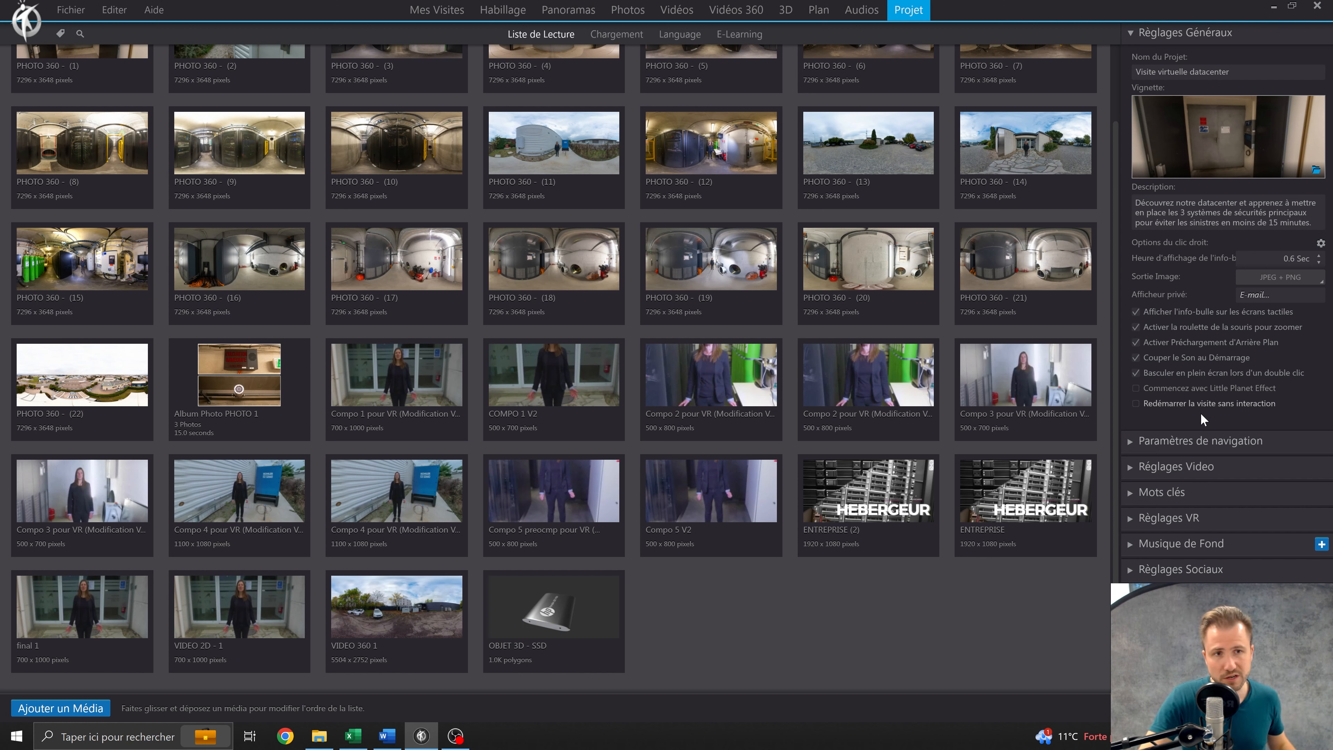
Enable the gyroscope in the project's navigation settings and review the zoom and pointer control options.
click(1176, 35)
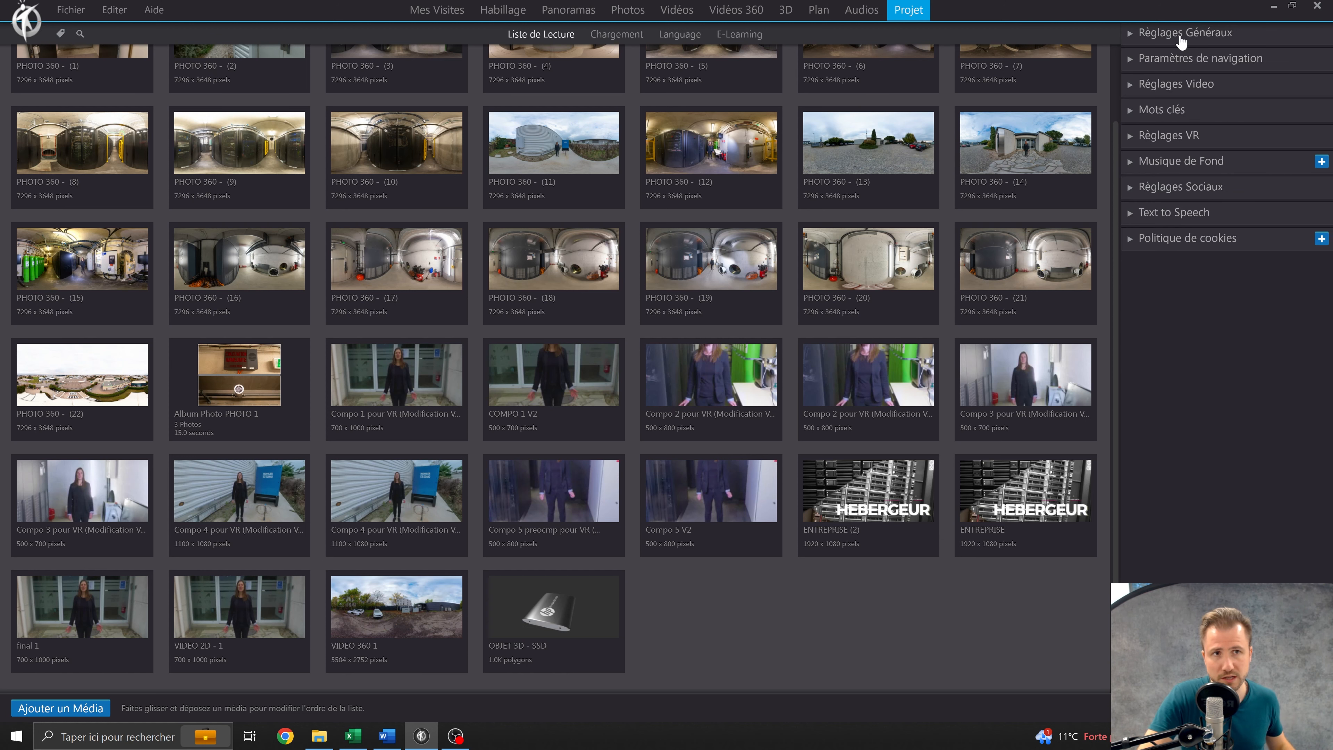
click(1235, 65)
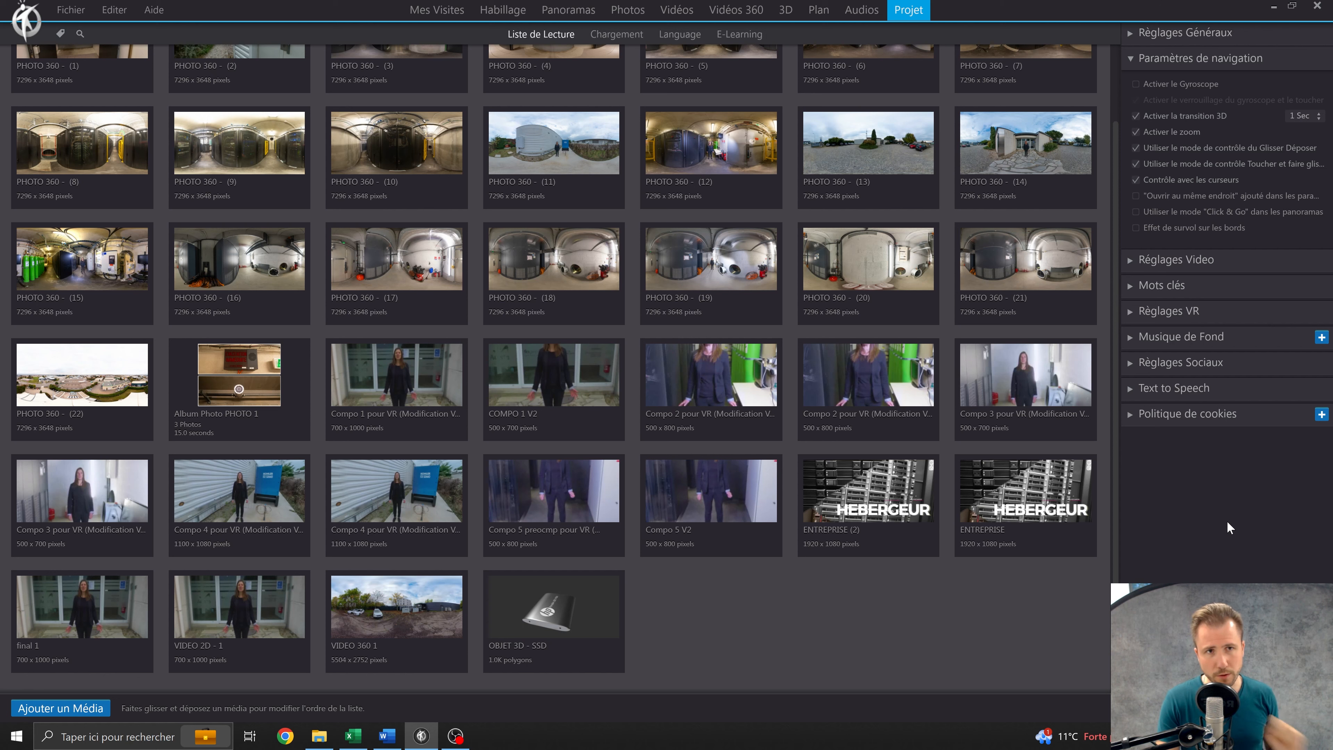
click(1137, 84)
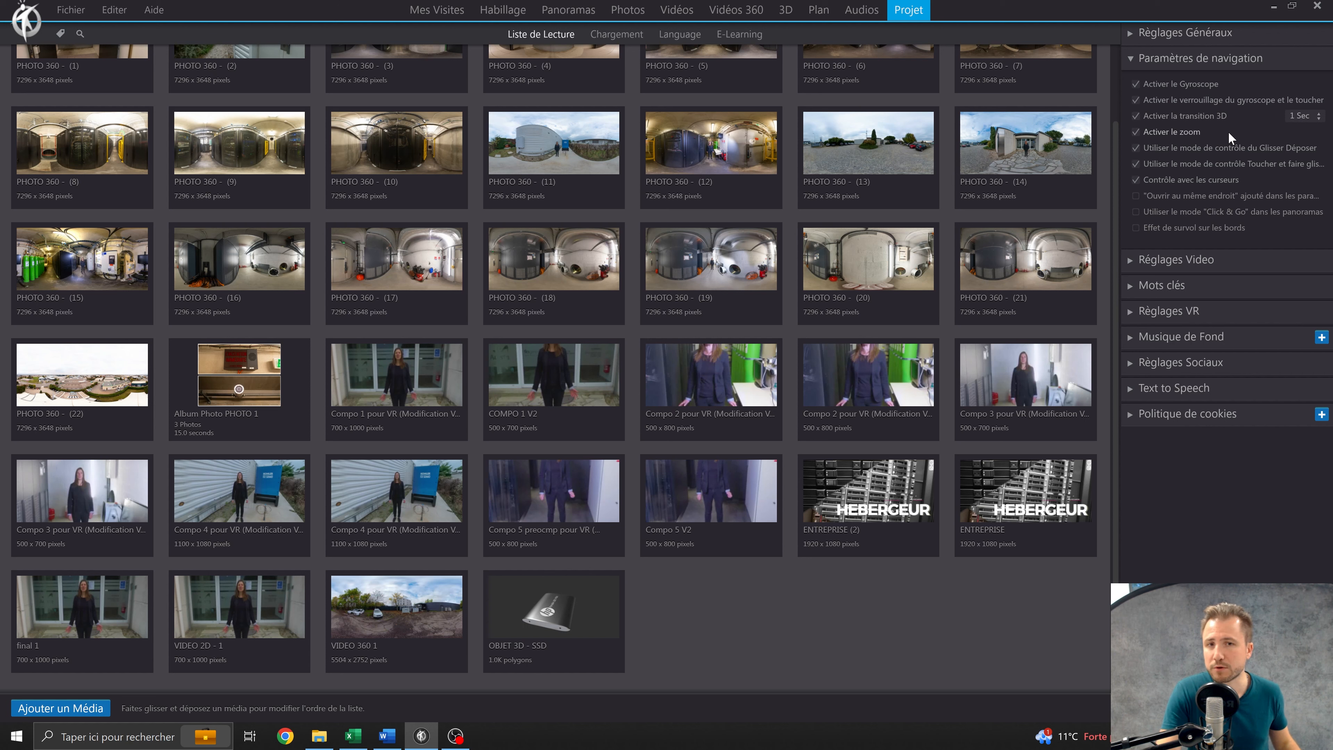
mouse_move(1272, 161)
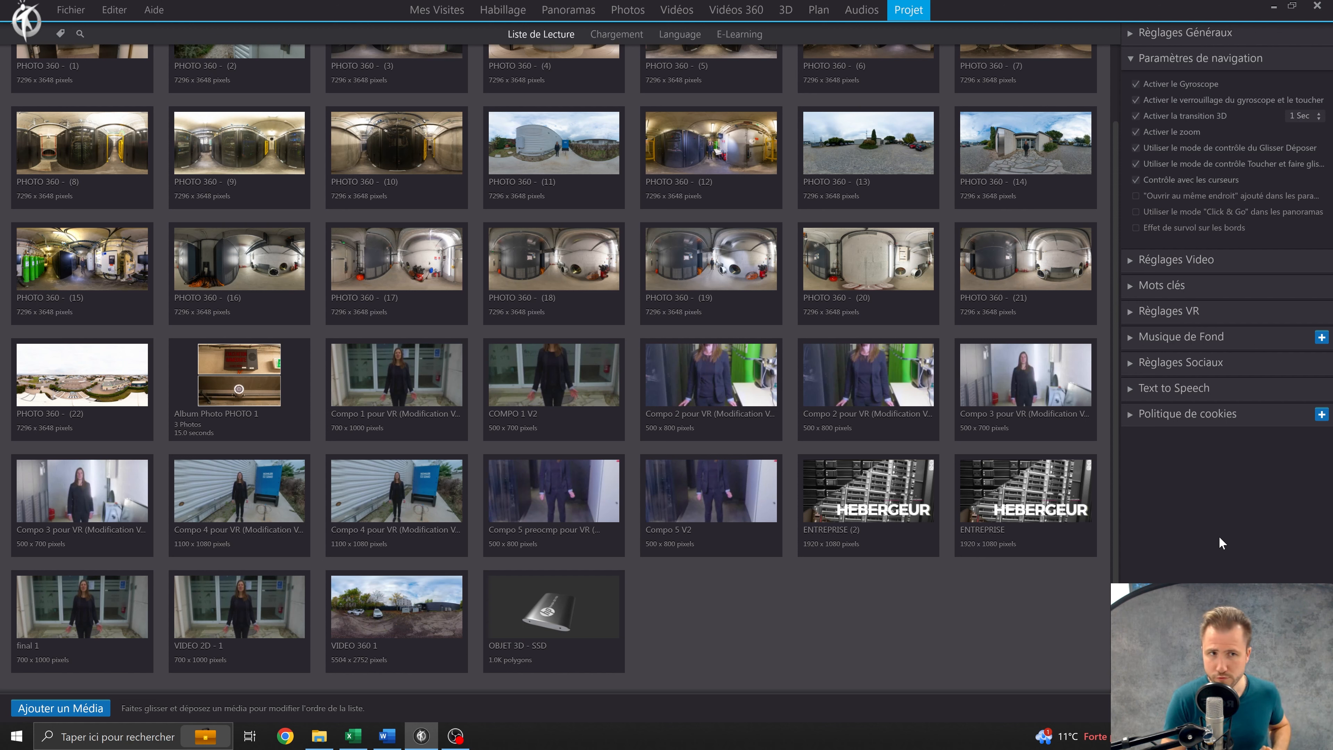
mouse_move(1219, 178)
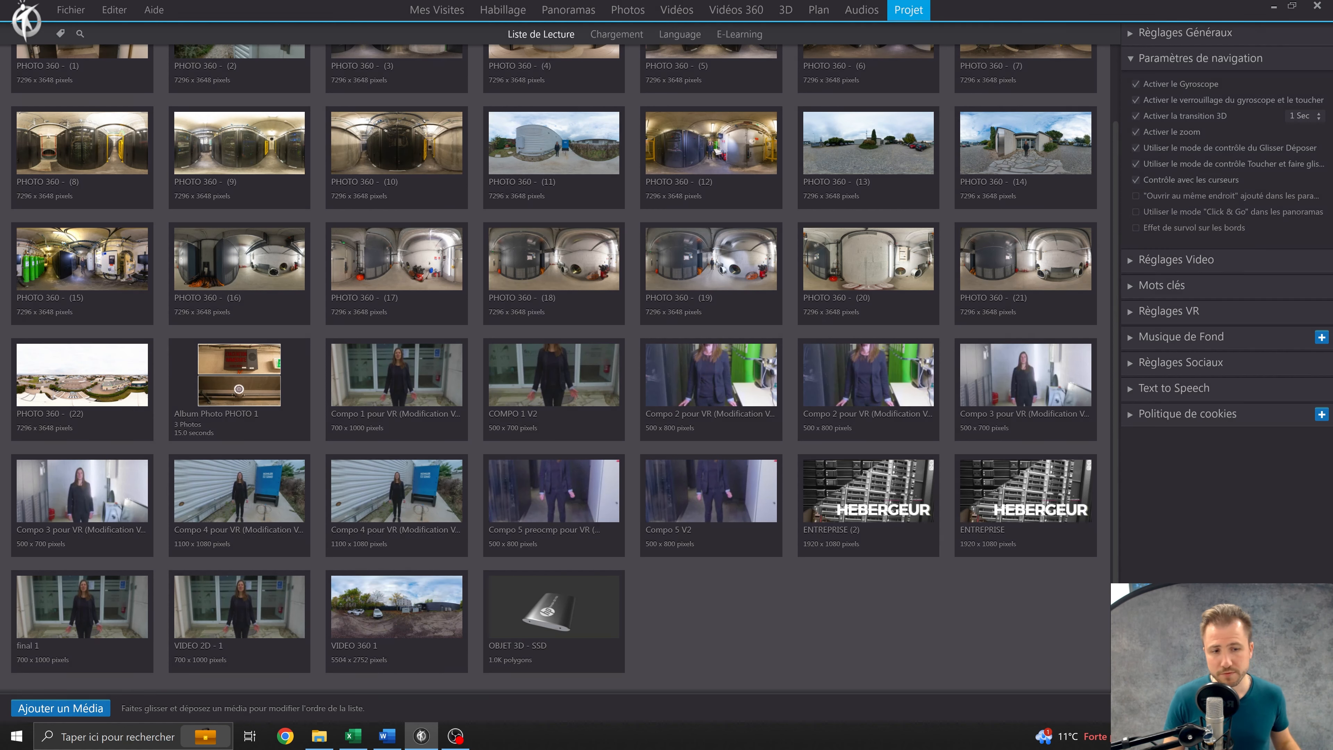
Preview the tour, follow the hotspot at the double door and look around the corridor to check the navigation controls.
click(1228, 708)
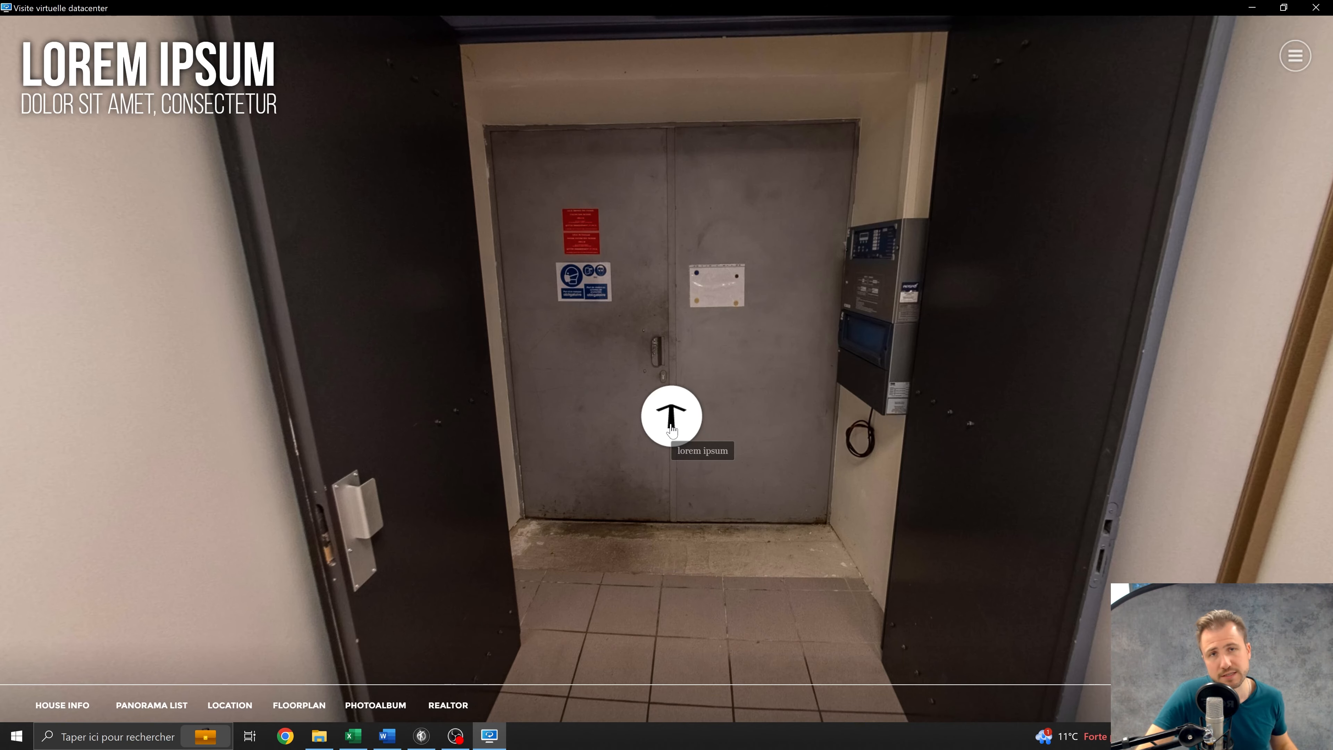
click(689, 434)
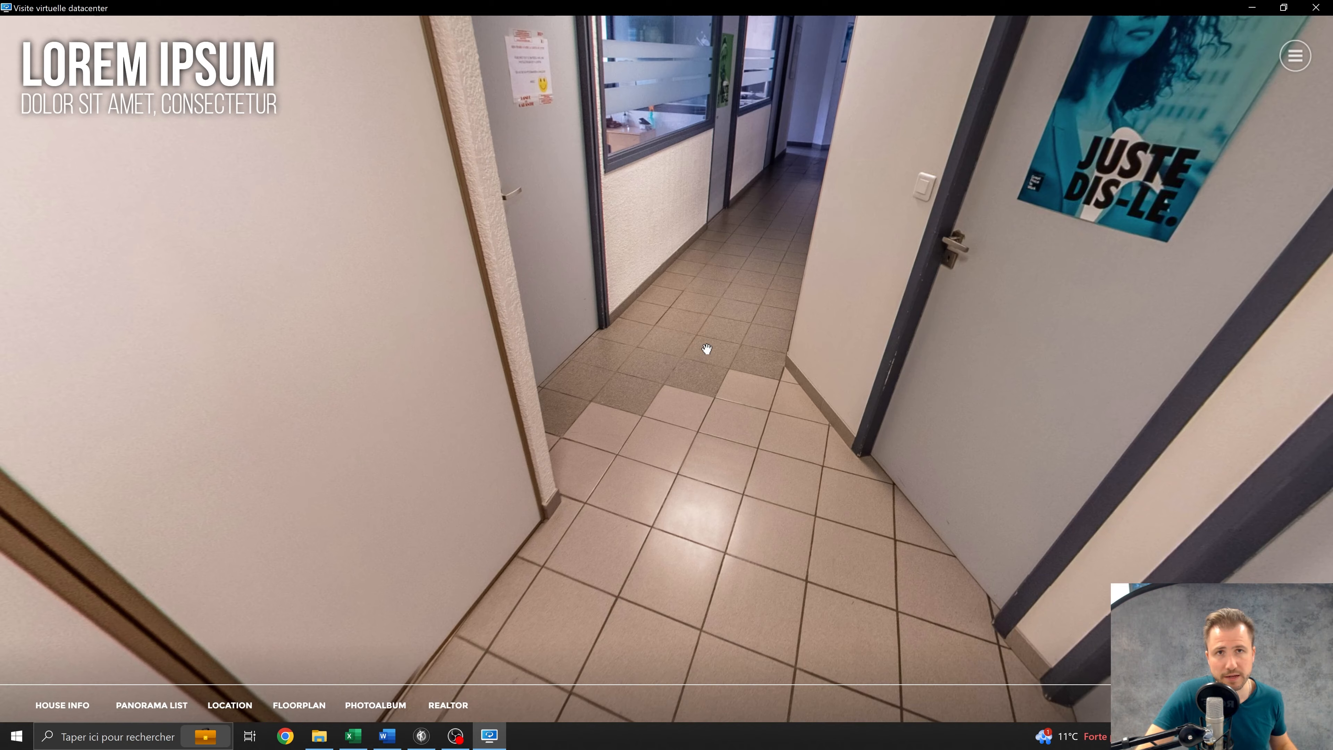
drag(706, 349, 748, 298)
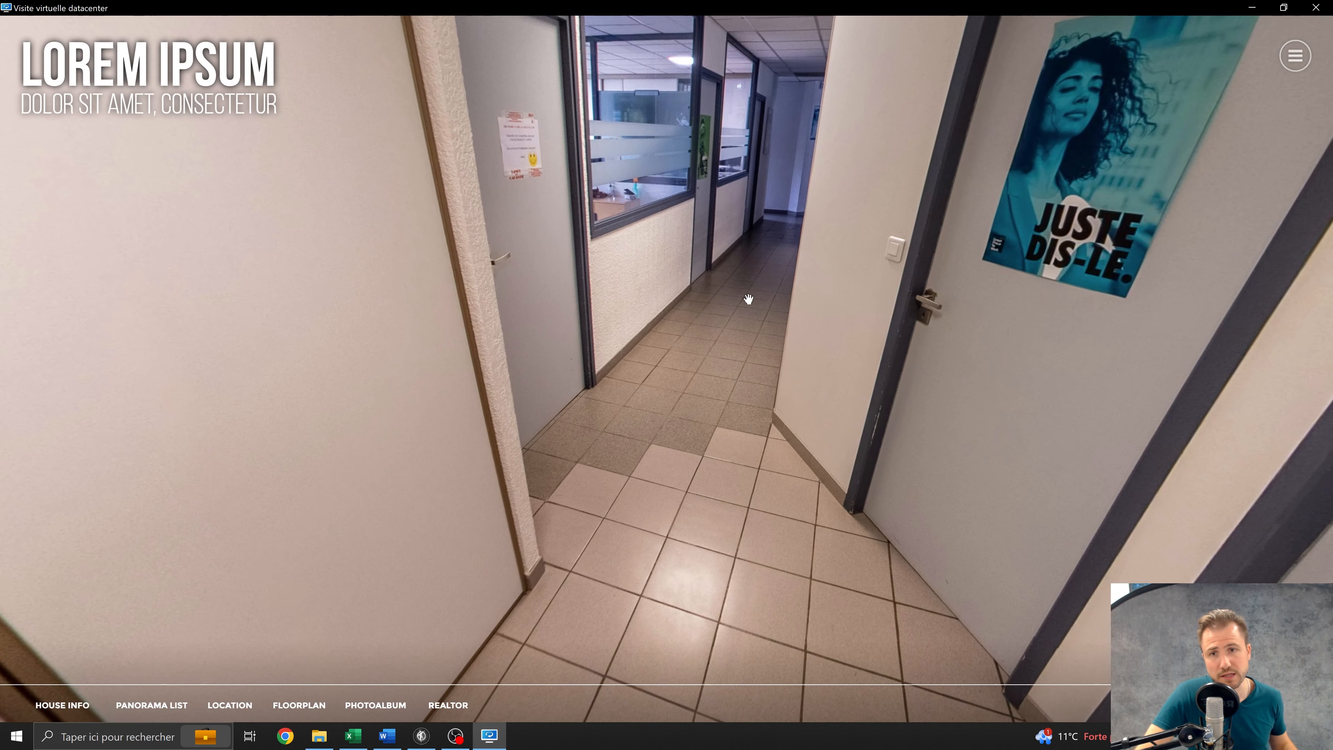
drag(774, 237, 718, 367)
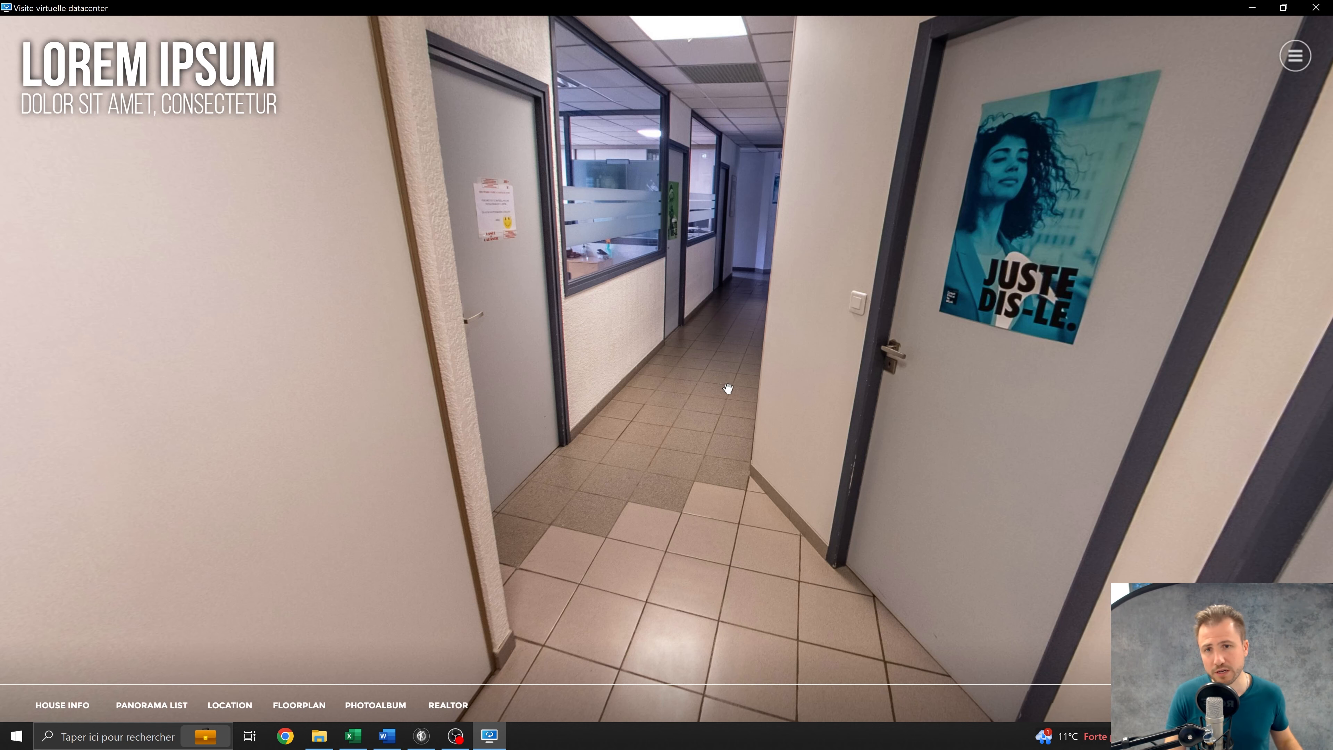
drag(726, 387, 679, 307)
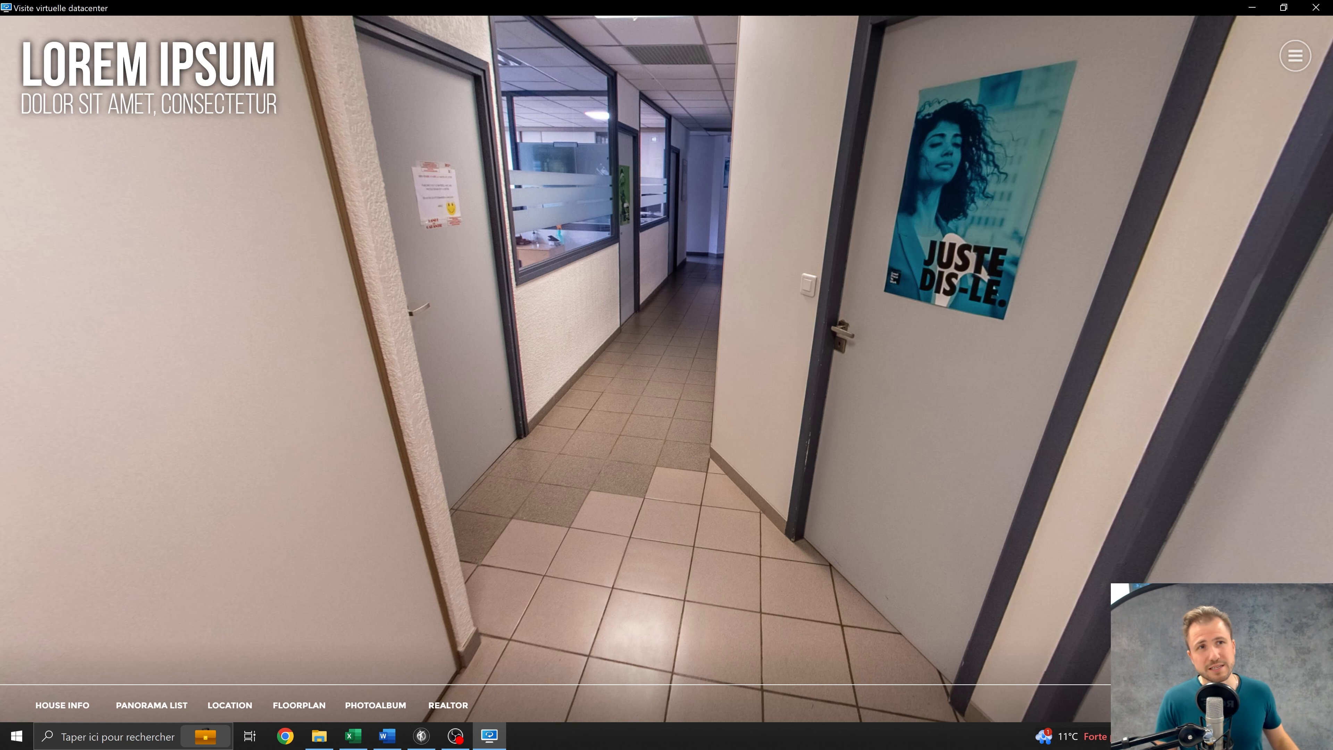
click(1314, 9)
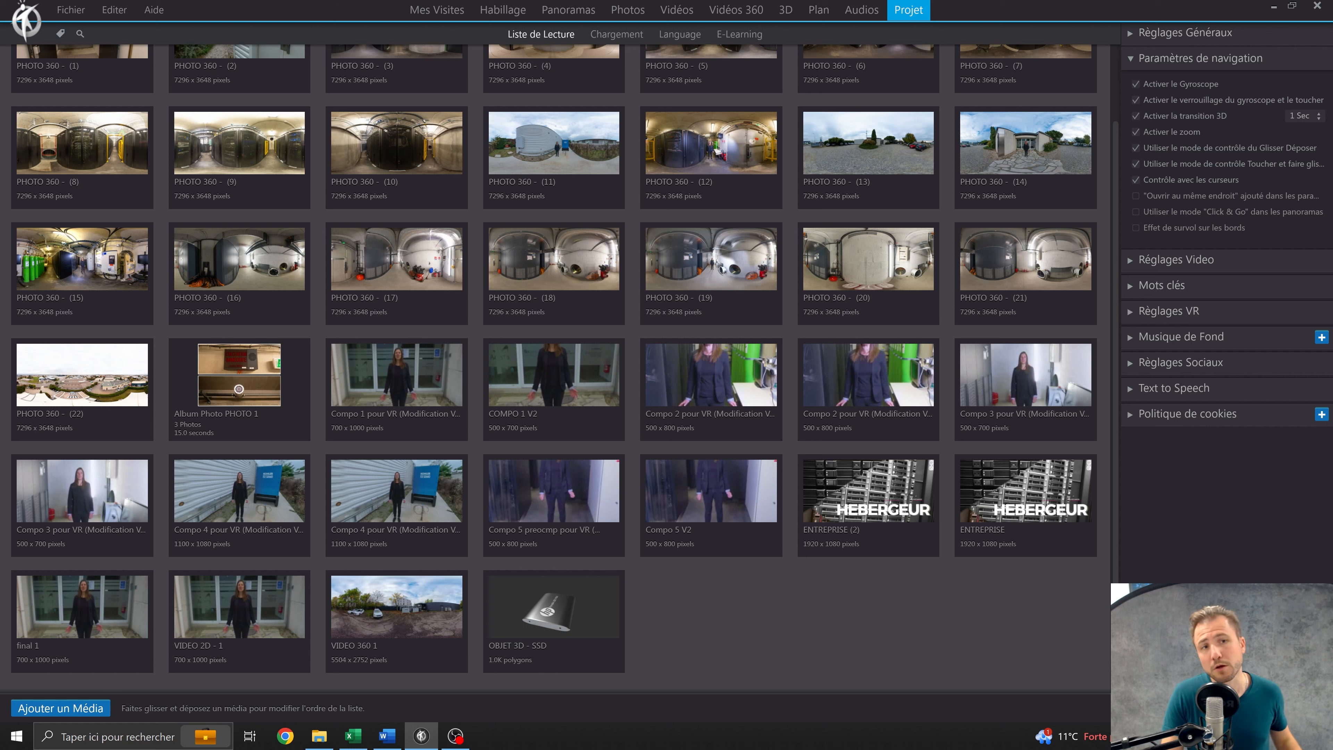
Enable the edge hover effect (Effet de survol sur les bords) in the navigation settings.
click(1135, 228)
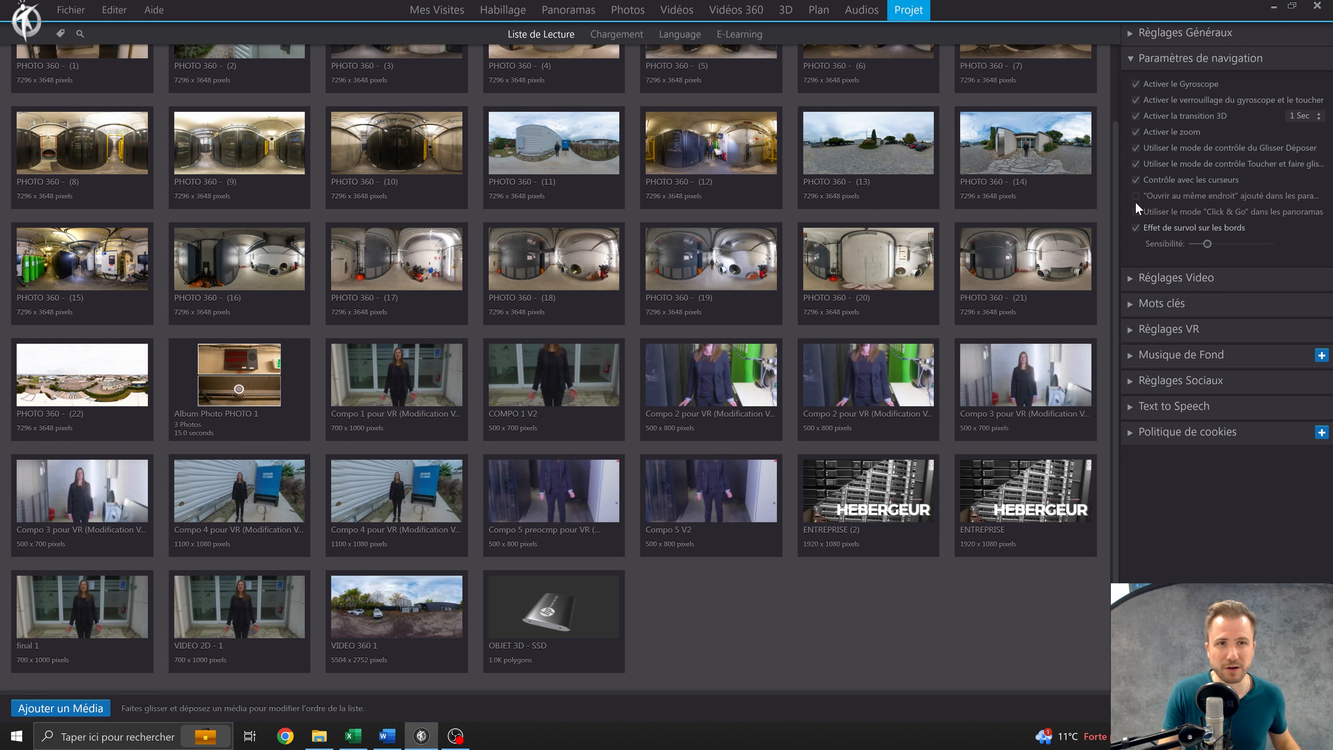
Open the project's video settings and check where a subtitle file can be attached to a Compo 3 pour VR video.
click(1175, 277)
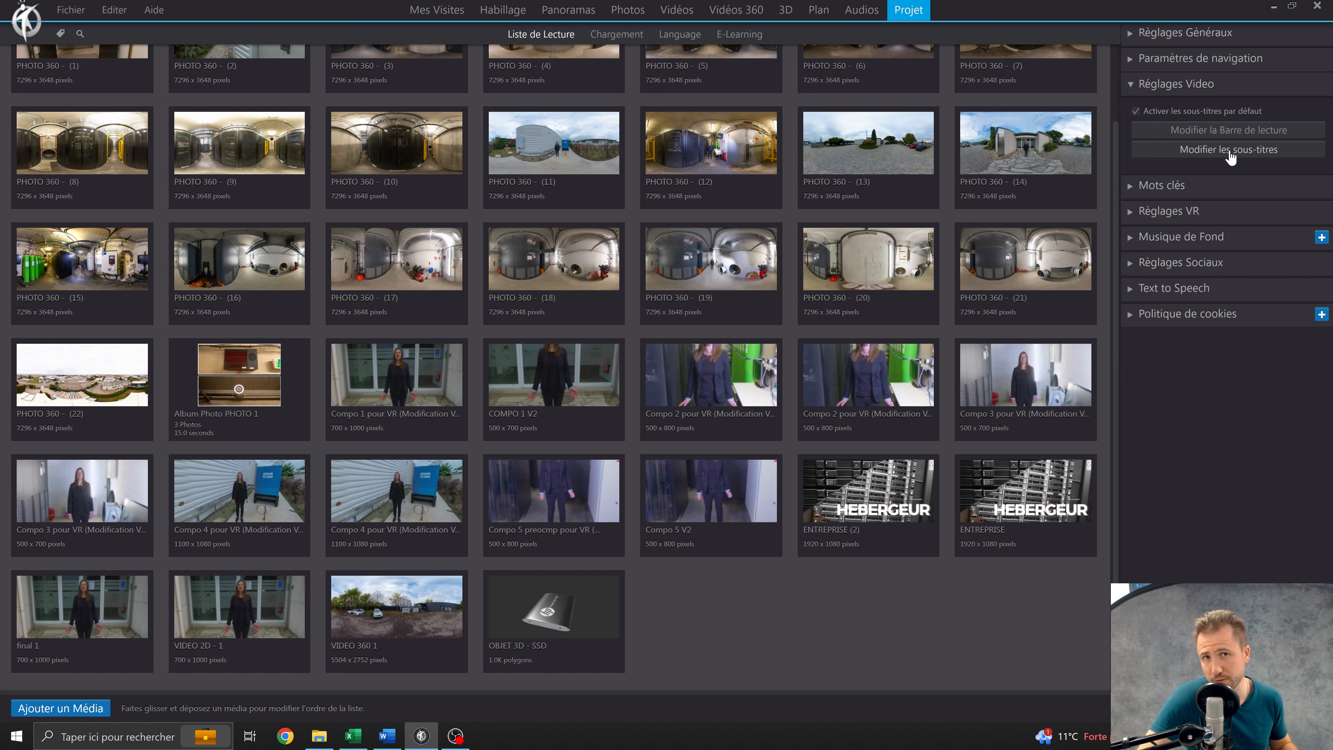
click(677, 10)
click(703, 105)
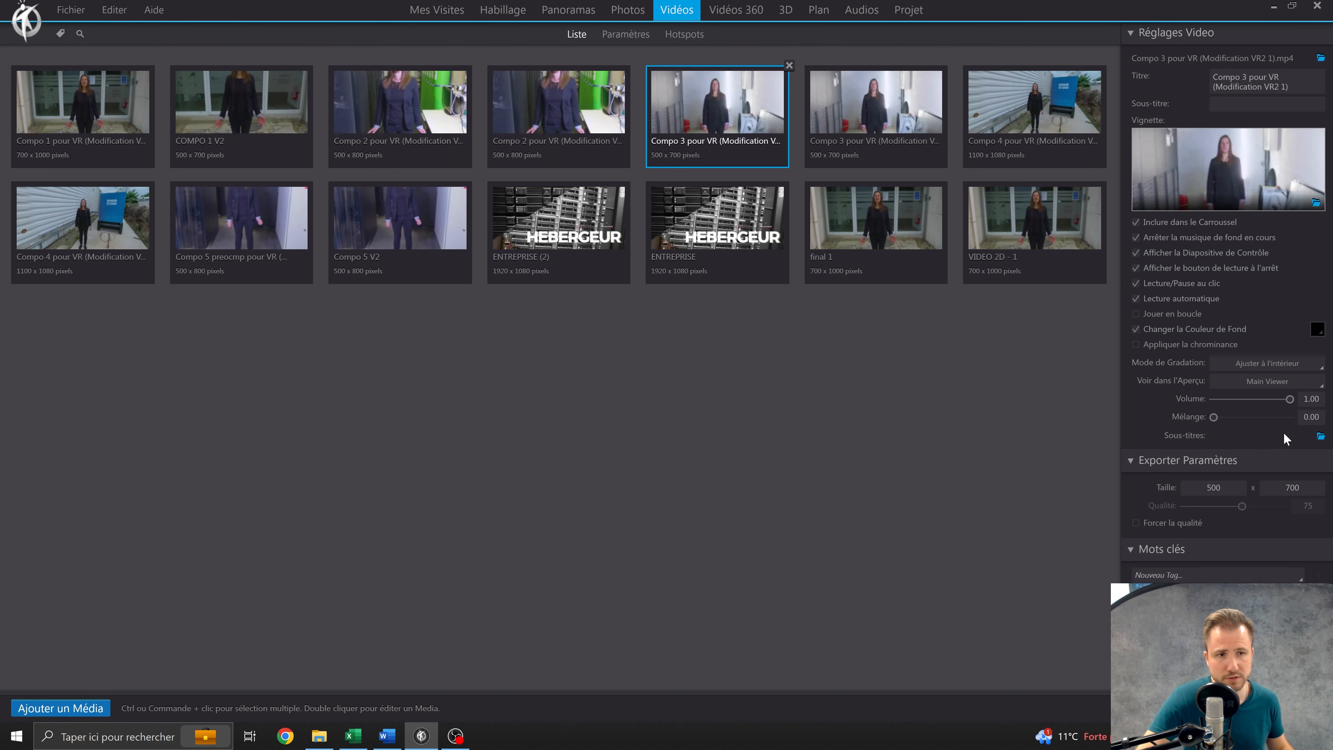
click(1320, 437)
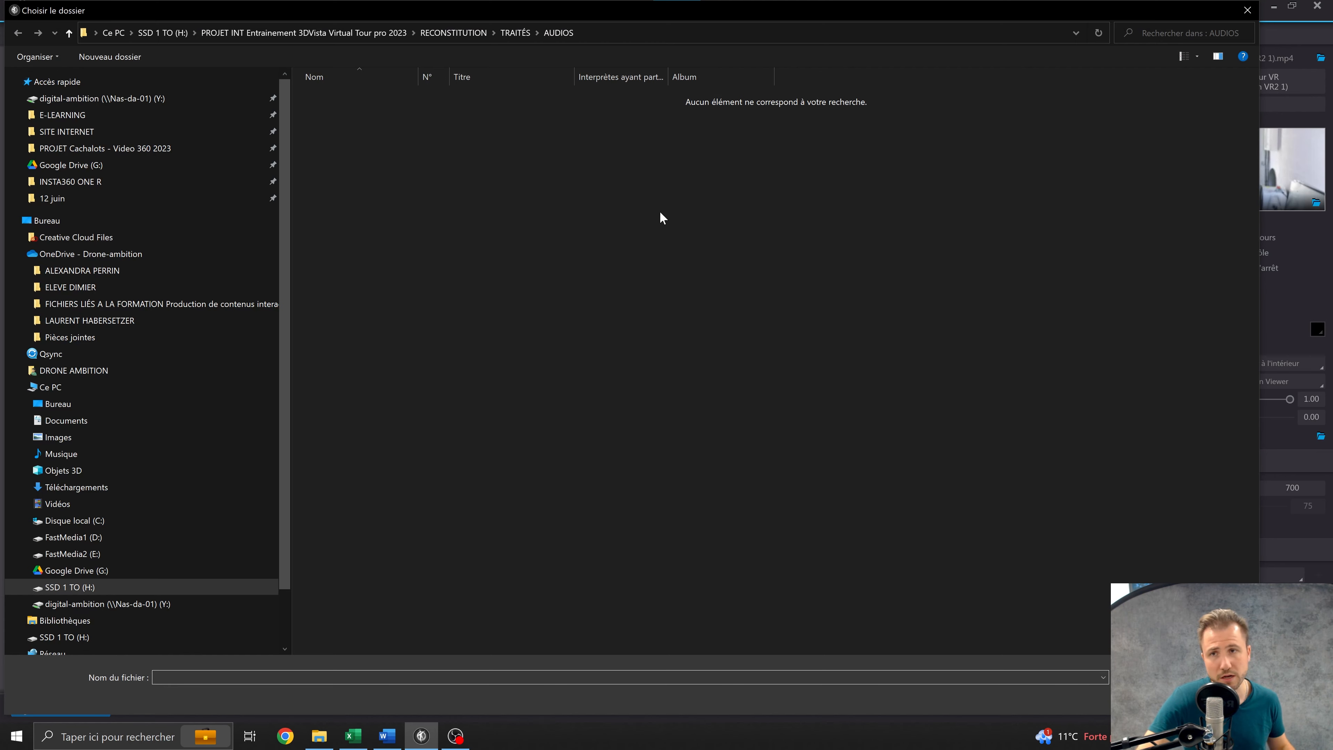
click(1247, 10)
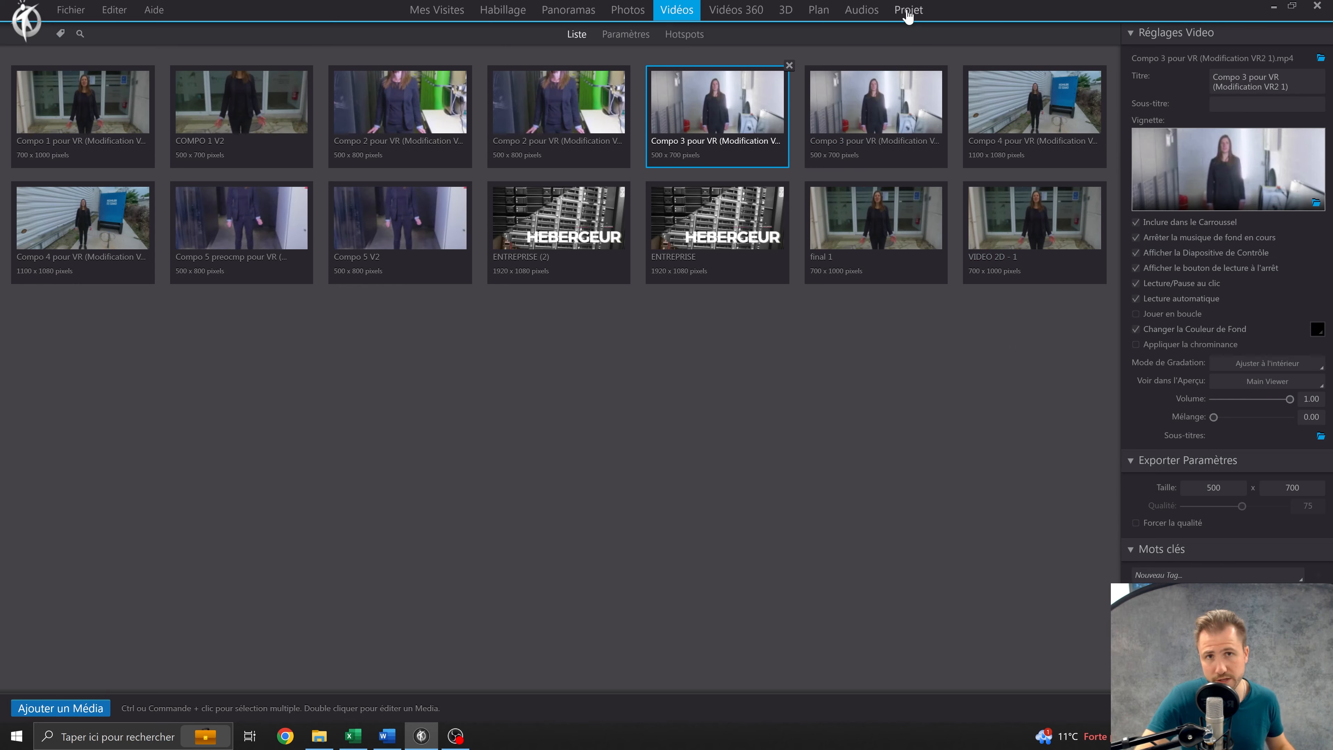
Return to the project's video settings and review the video playback bar style options without changing them.
click(907, 11)
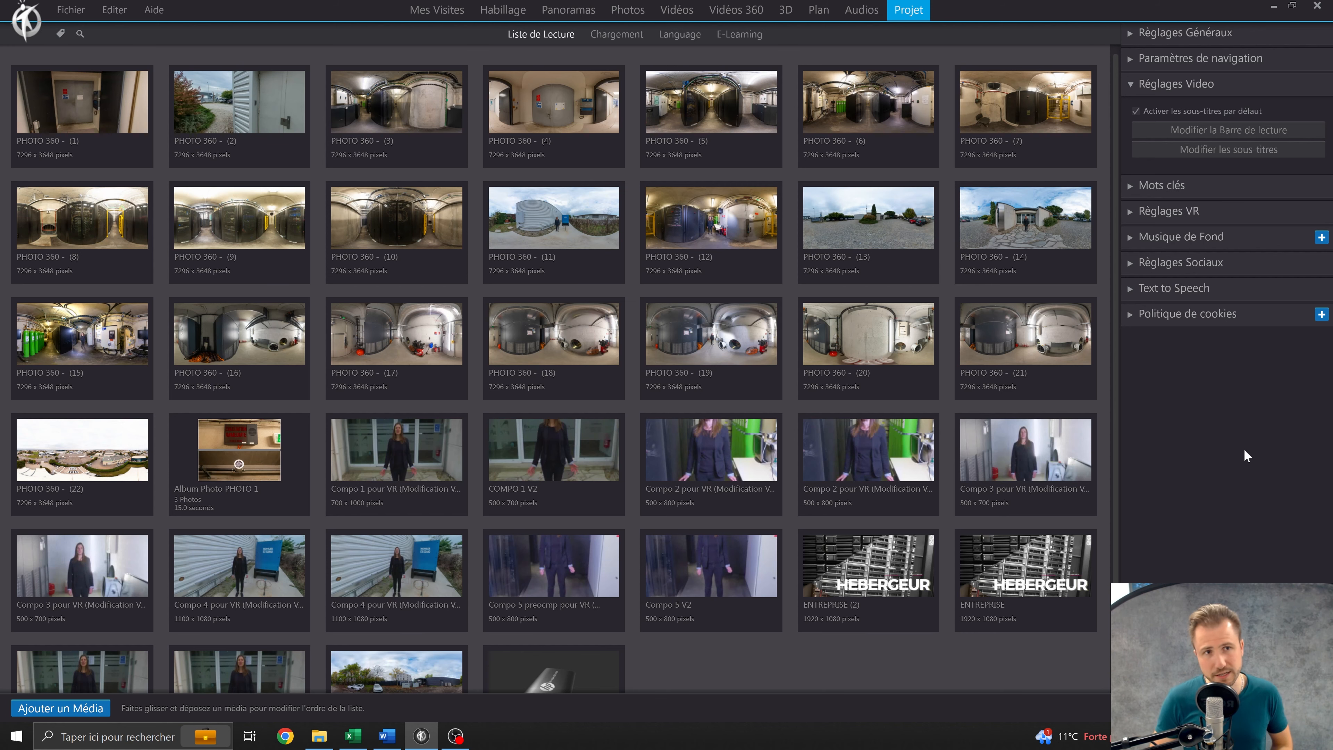
click(1234, 132)
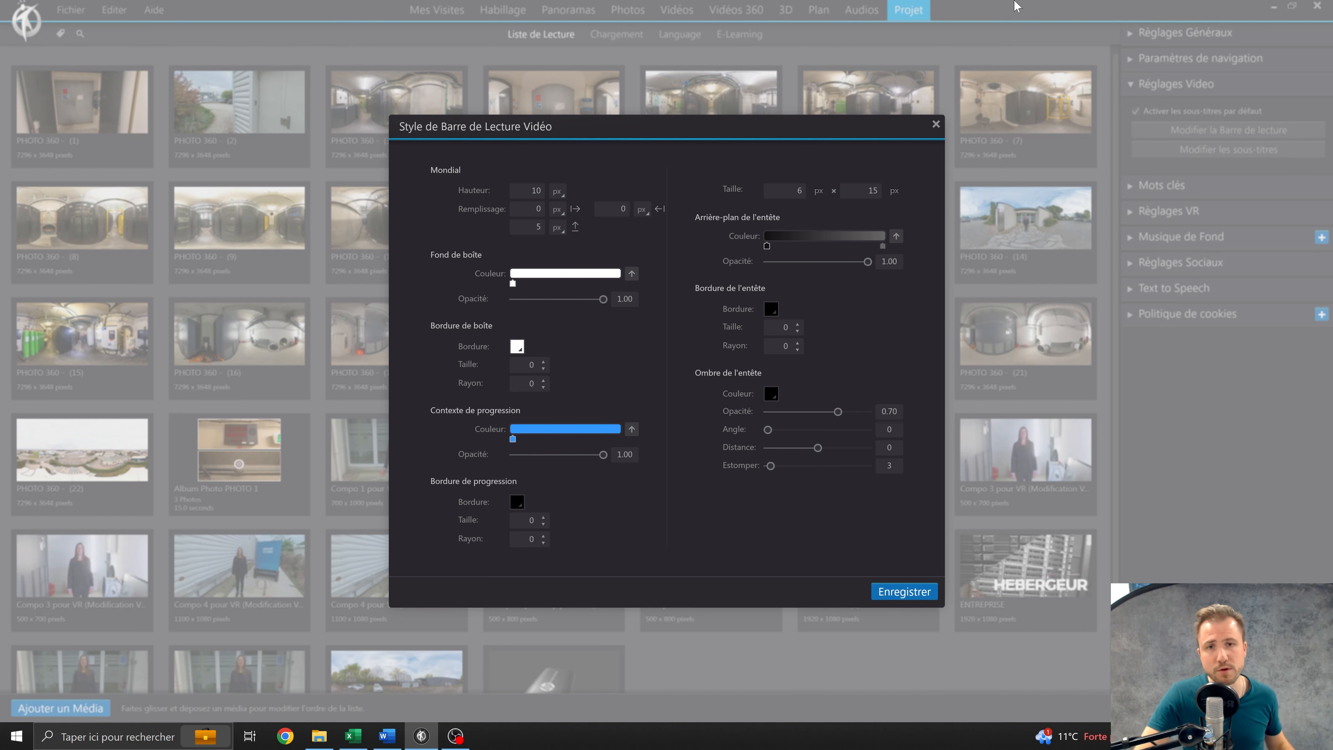
click(935, 124)
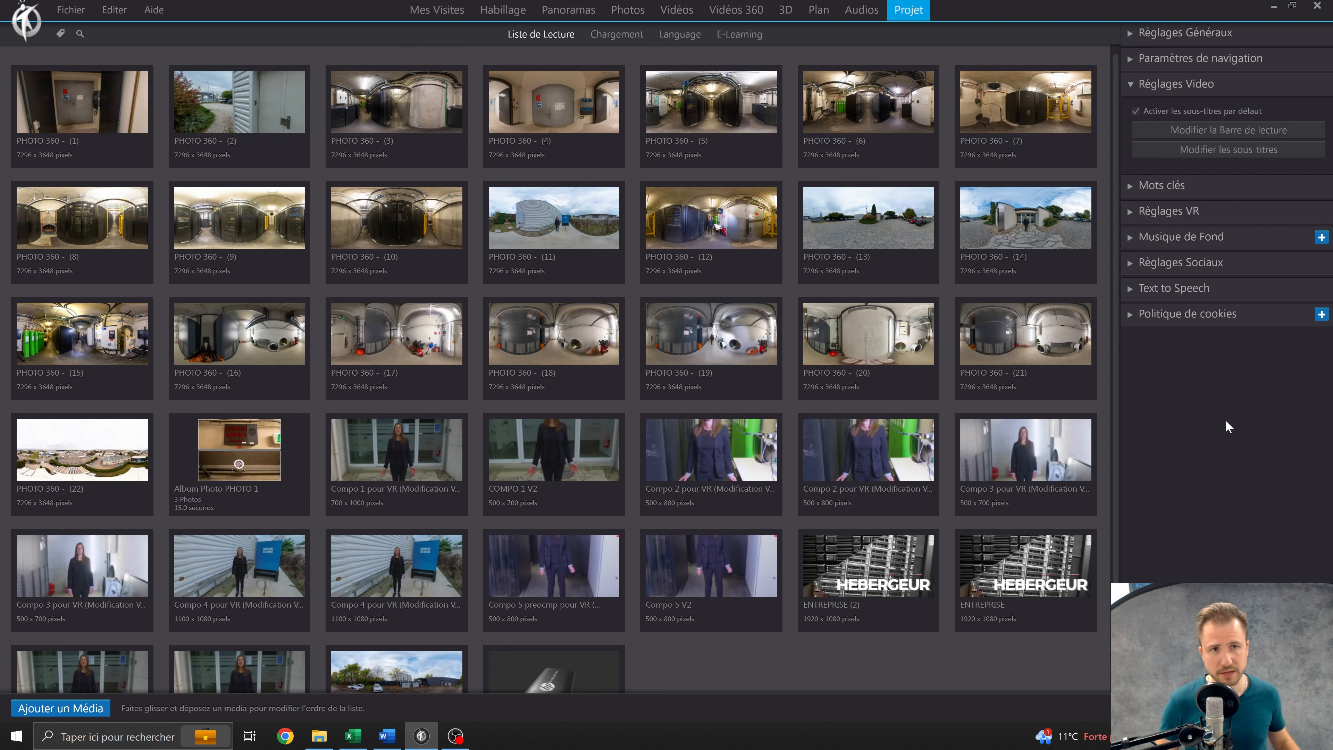
Review the project's keyword categories, comparing the tags for Habillage du Composants with those for Média.
click(1225, 185)
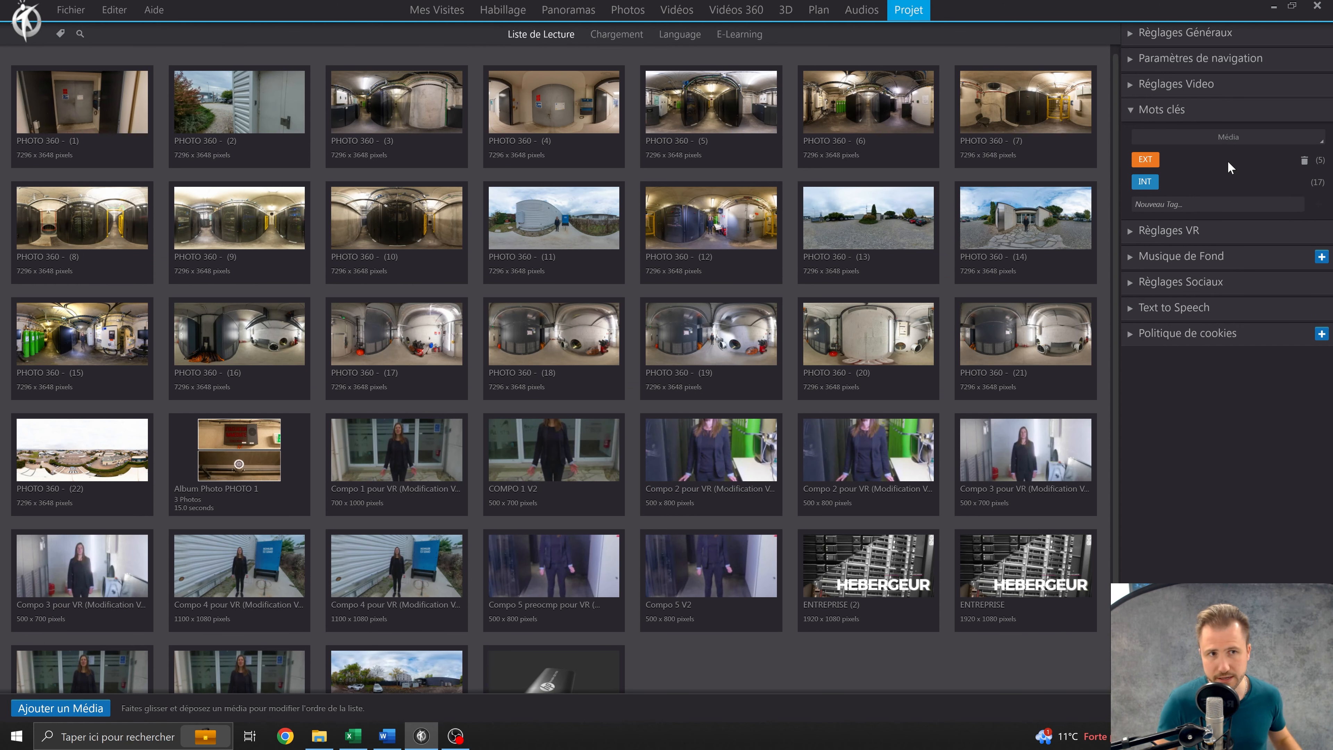
click(1237, 138)
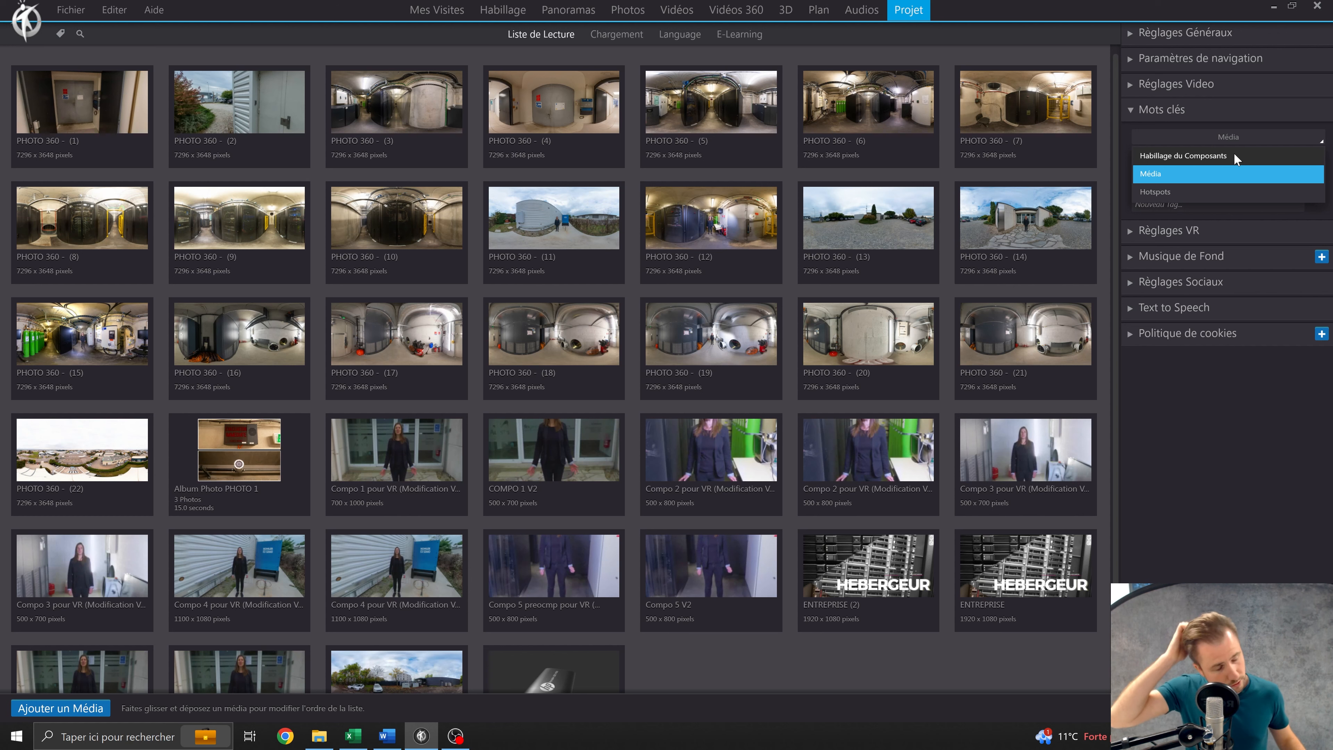
click(1228, 178)
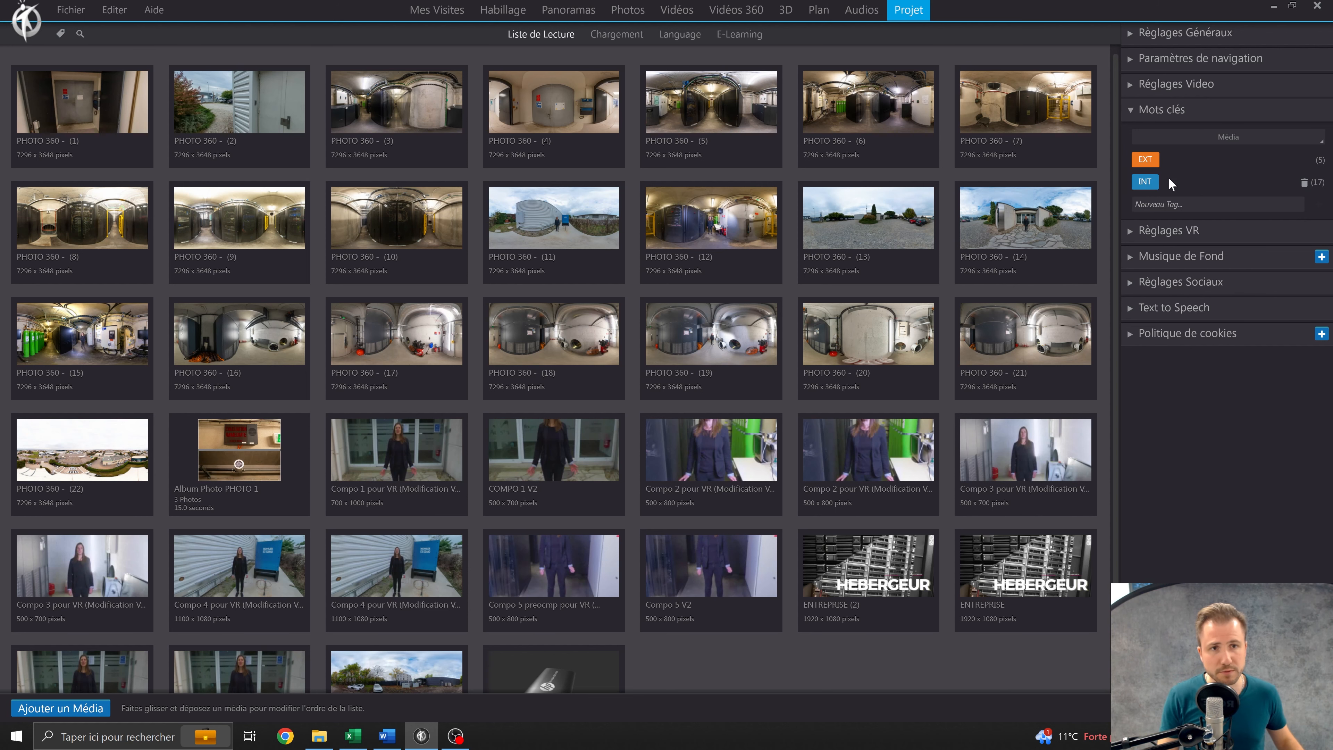
click(1193, 137)
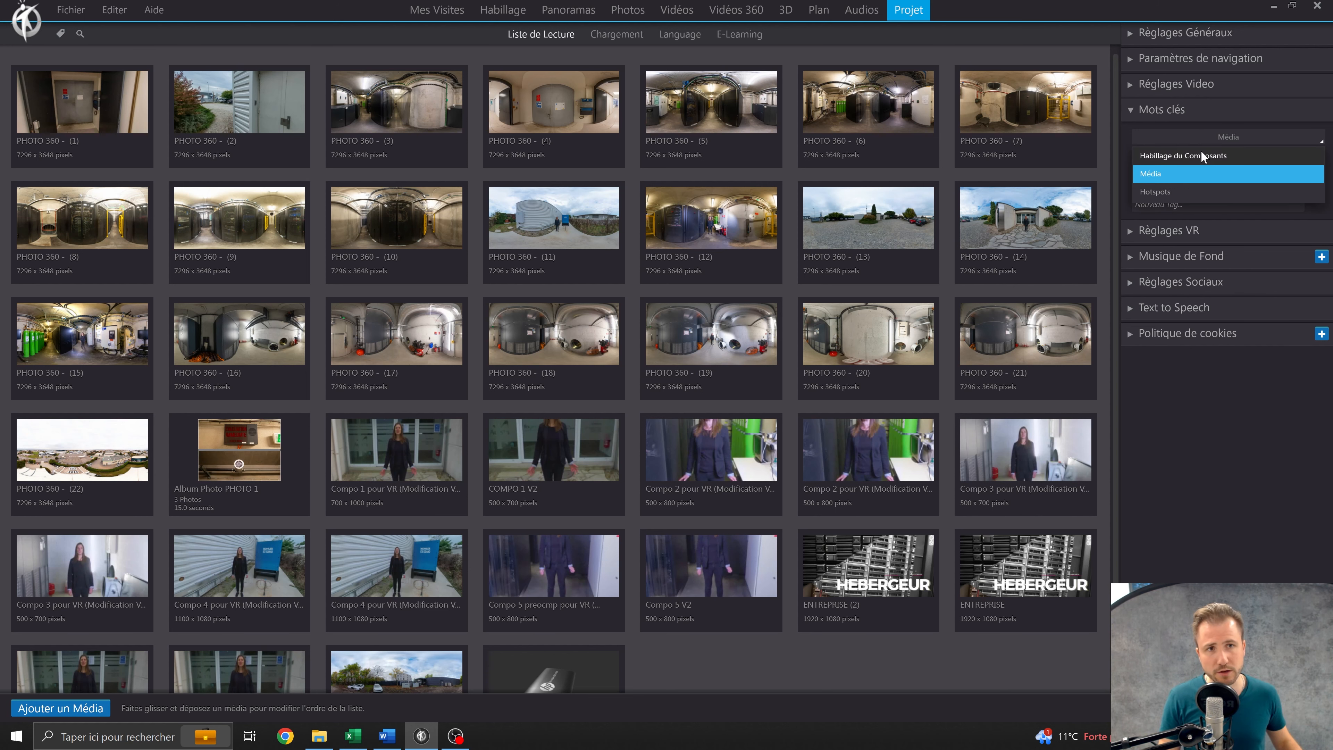
click(1202, 155)
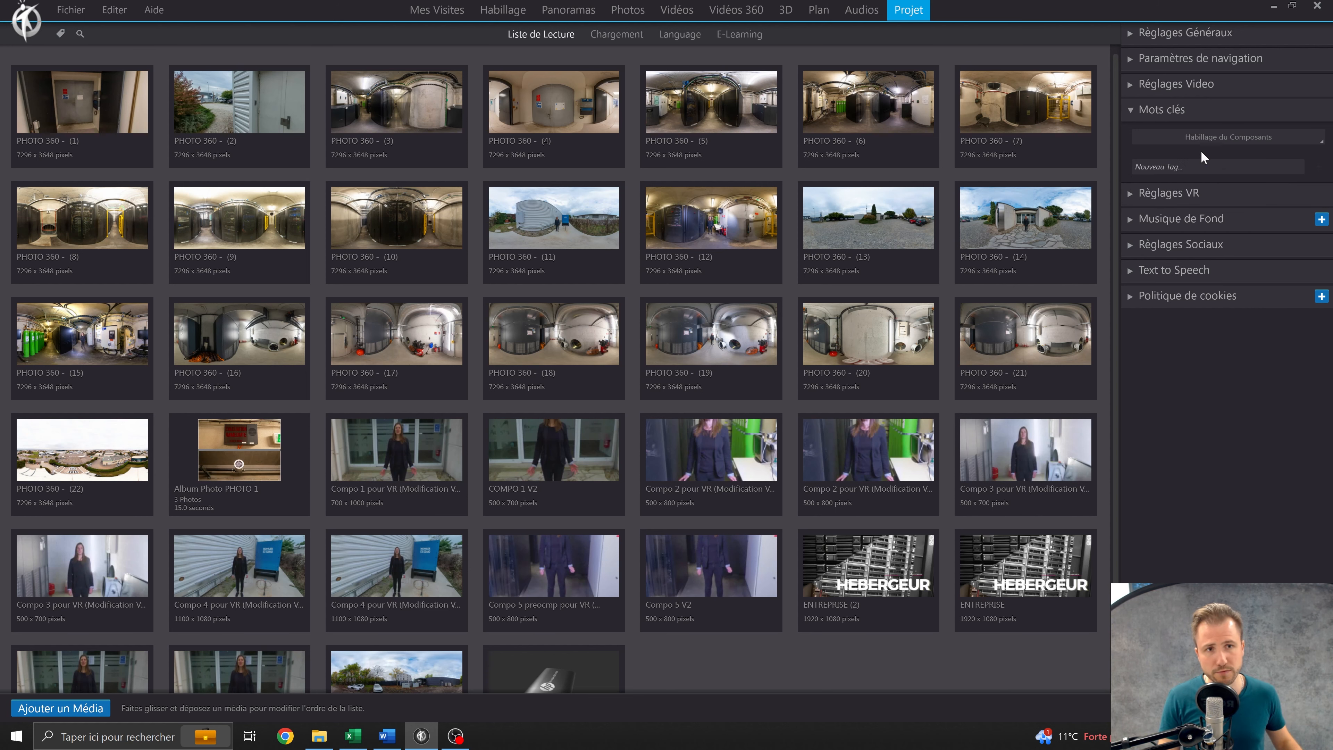
click(1226, 144)
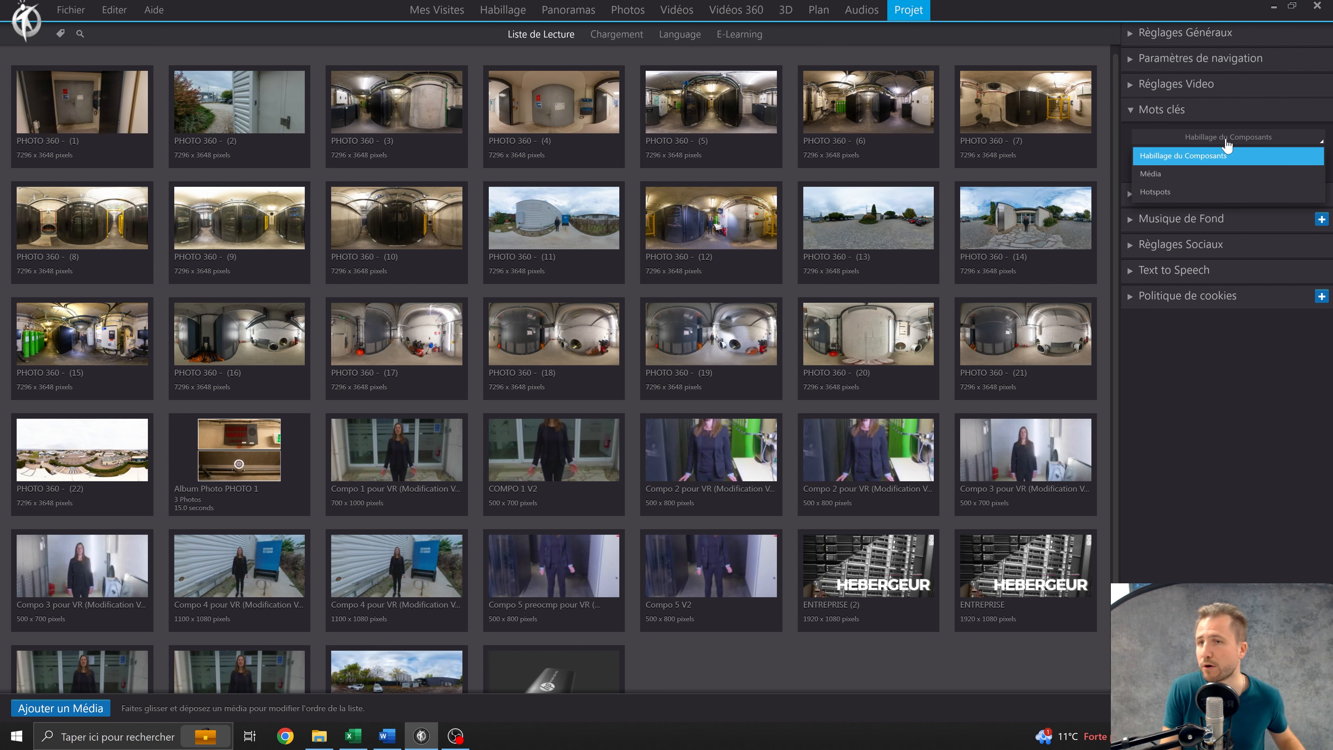
click(1194, 176)
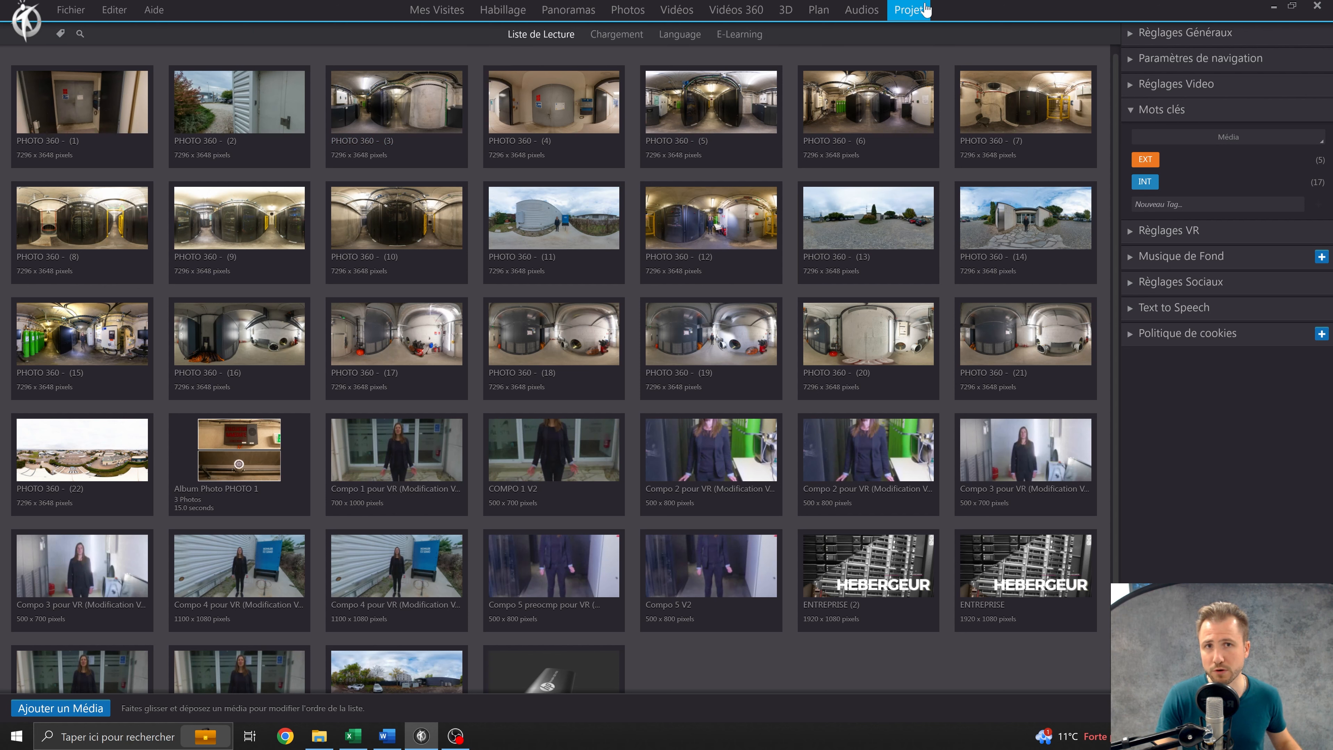
Show the colored tag markers on the media thumbnails in the project's playlist.
click(61, 33)
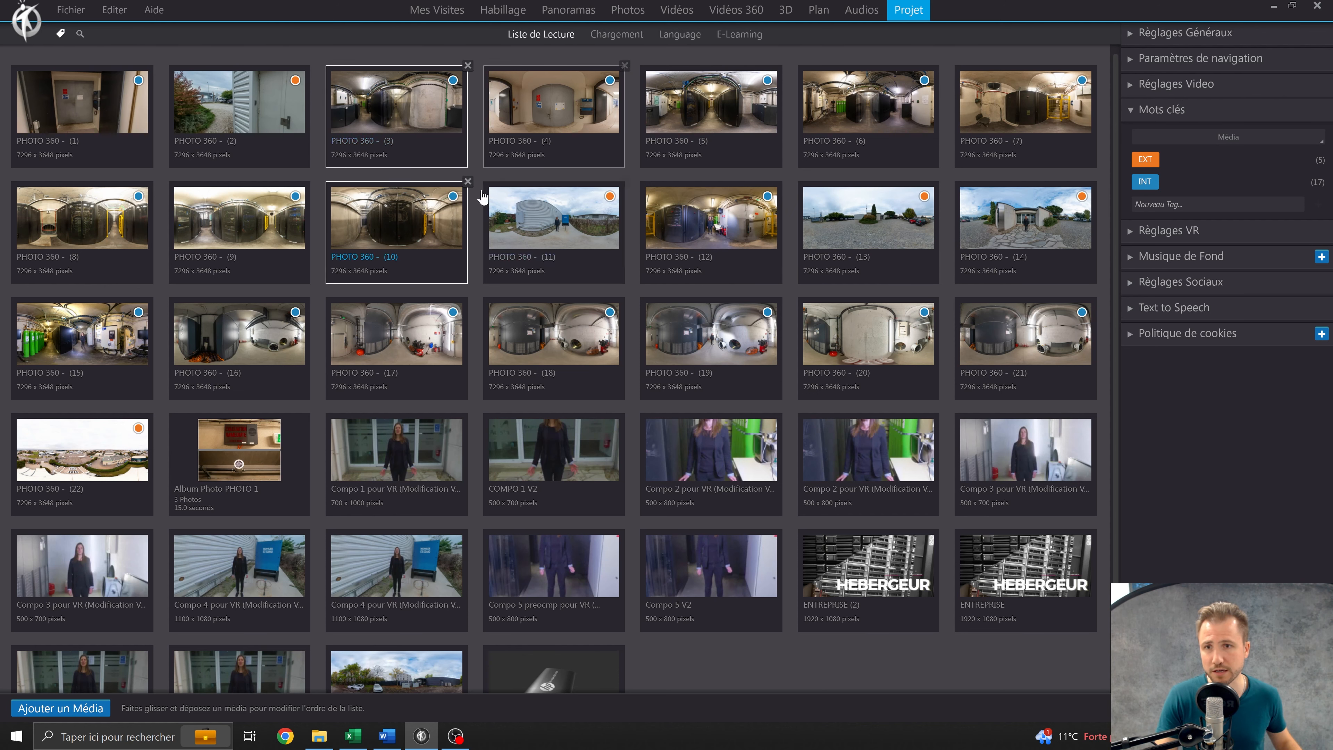
click(523, 119)
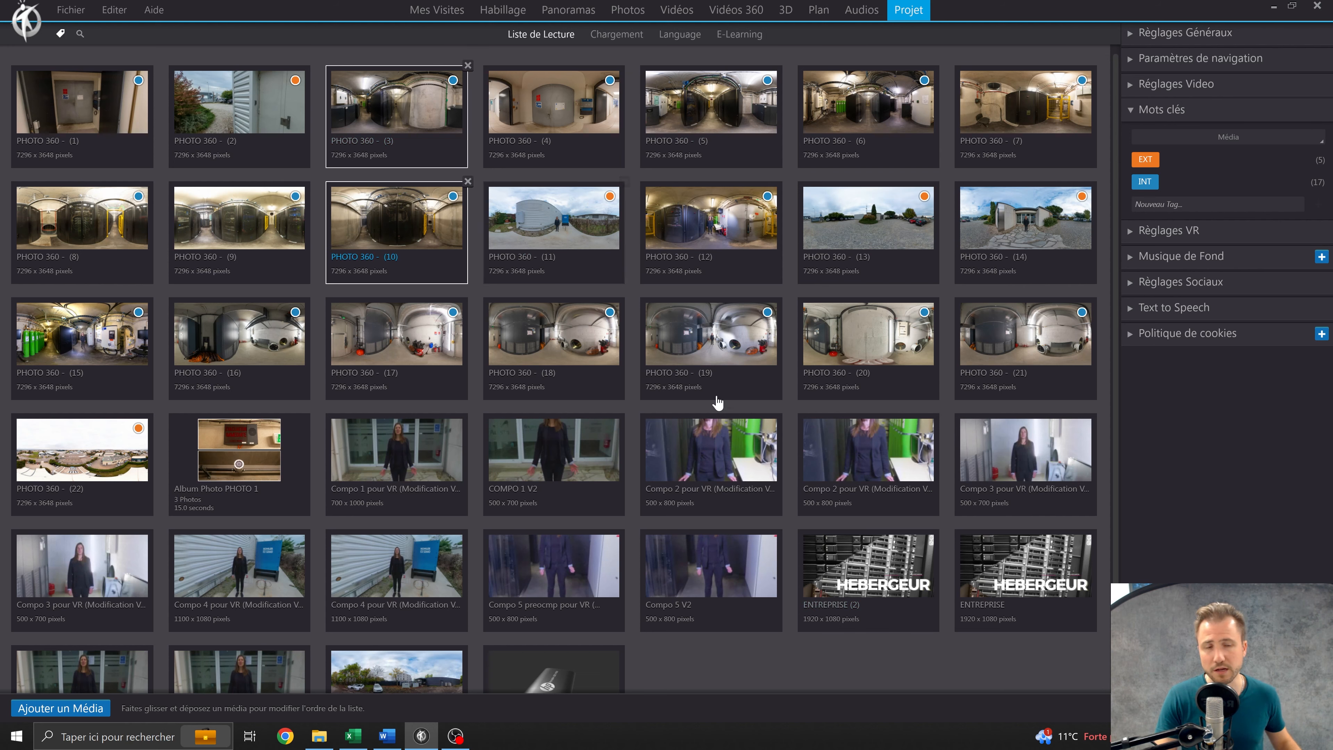
Open the project's VR settings and check which actions are available for the panorama PHOTO 360 - (4).
click(1192, 230)
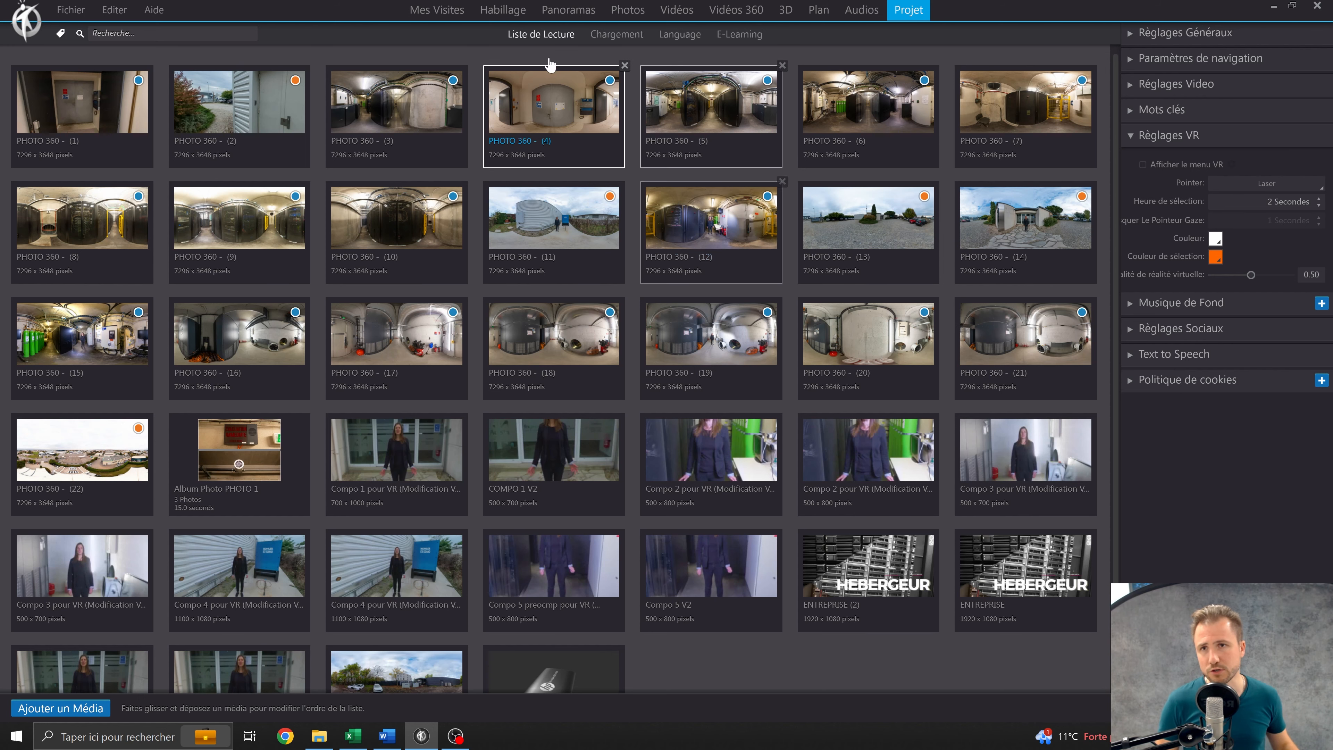
click(568, 9)
click(577, 121)
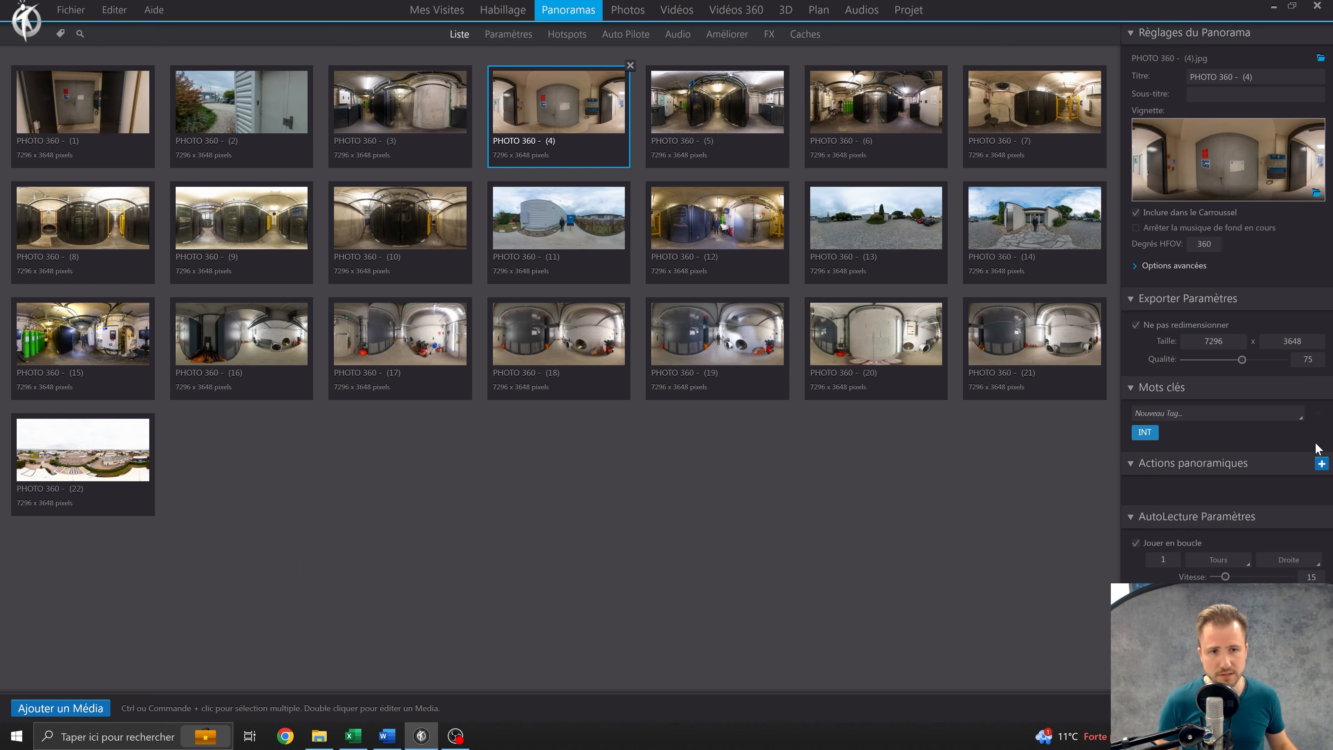
click(1320, 464)
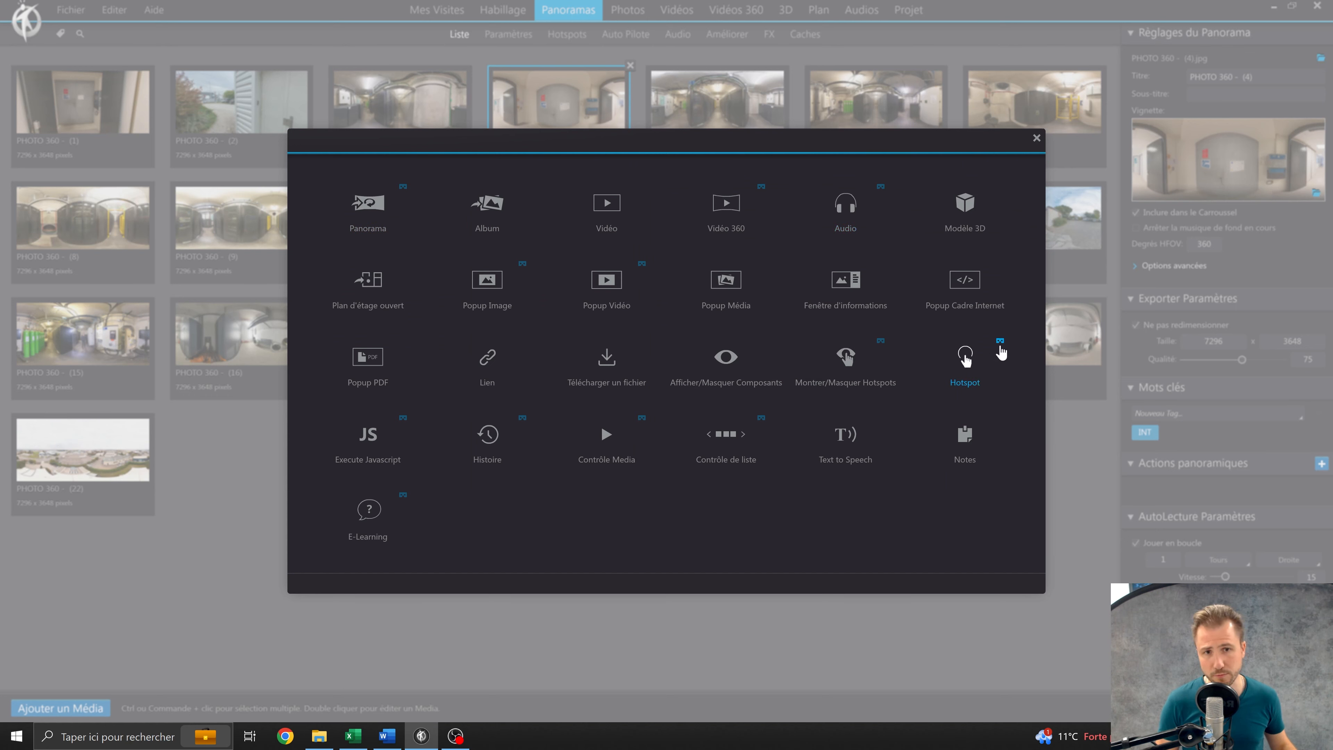
click(1036, 138)
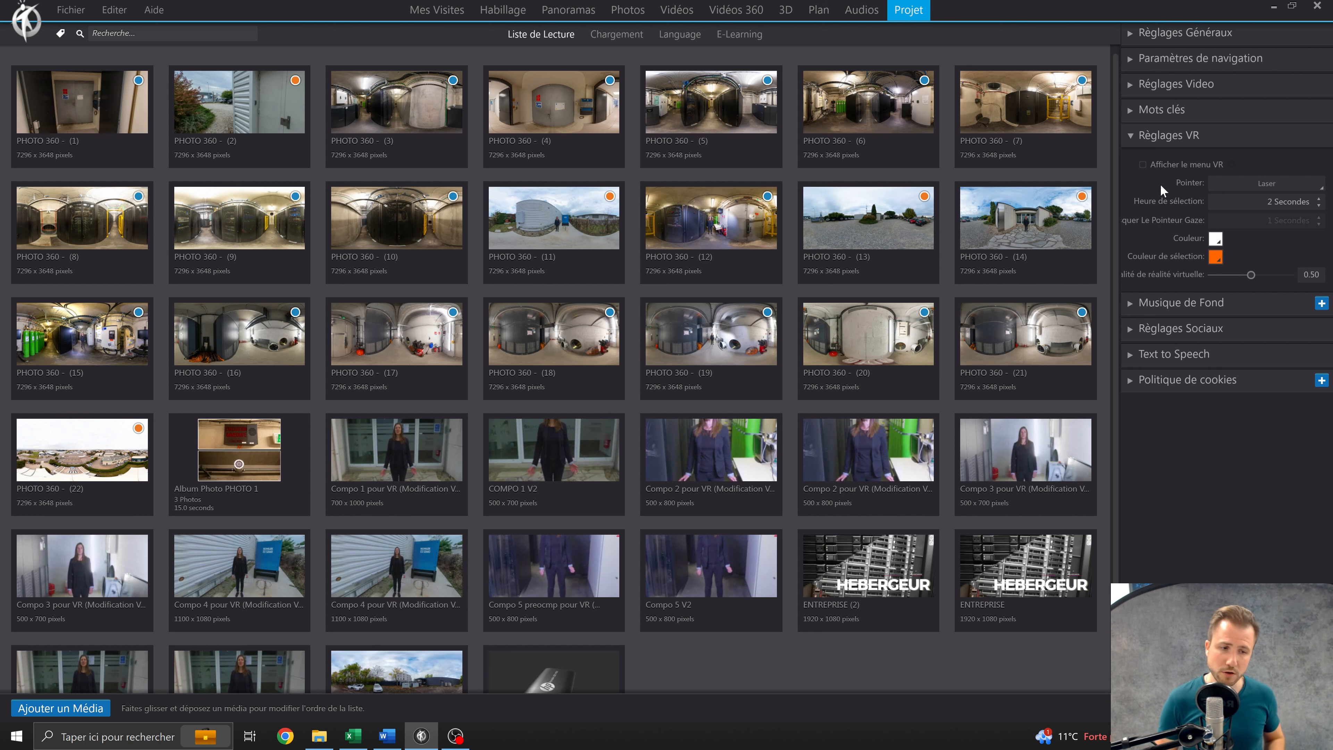
Review the VR pointer types and the gaze pointer delay in the project's VR settings.
click(1240, 186)
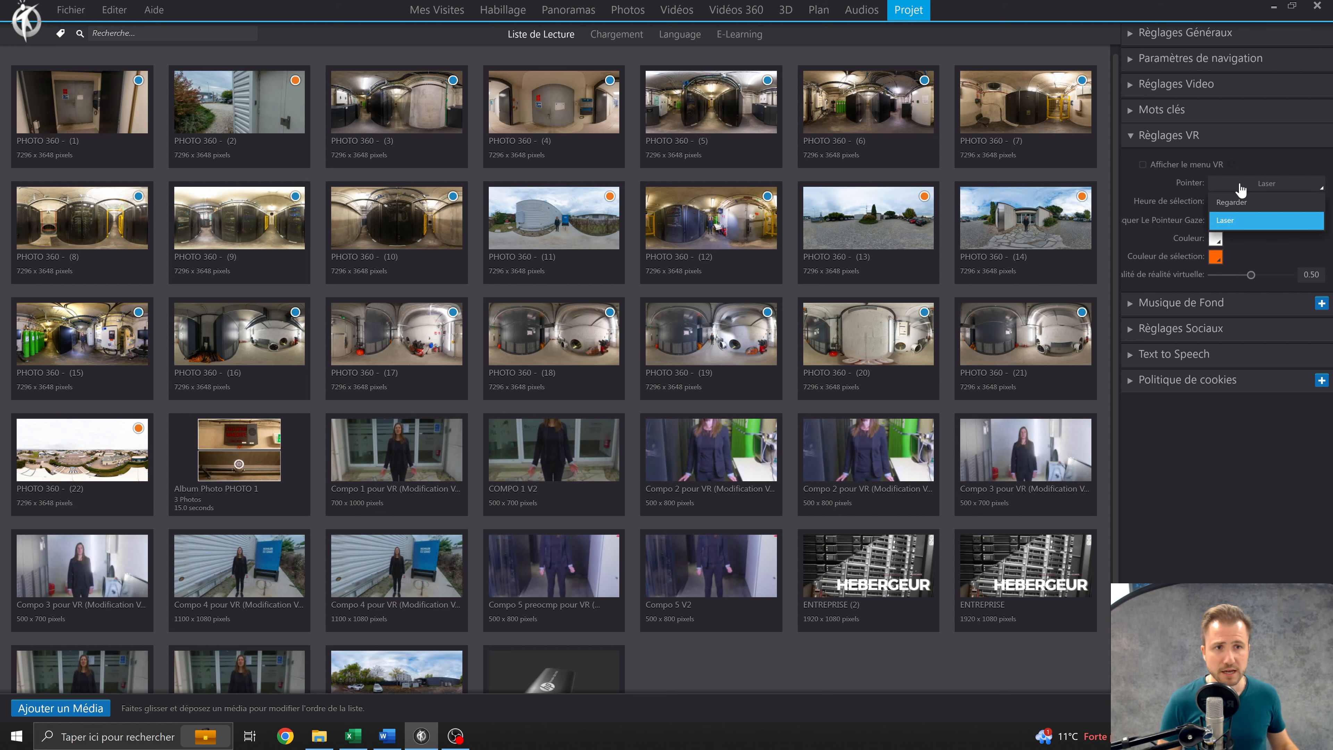
click(1266, 186)
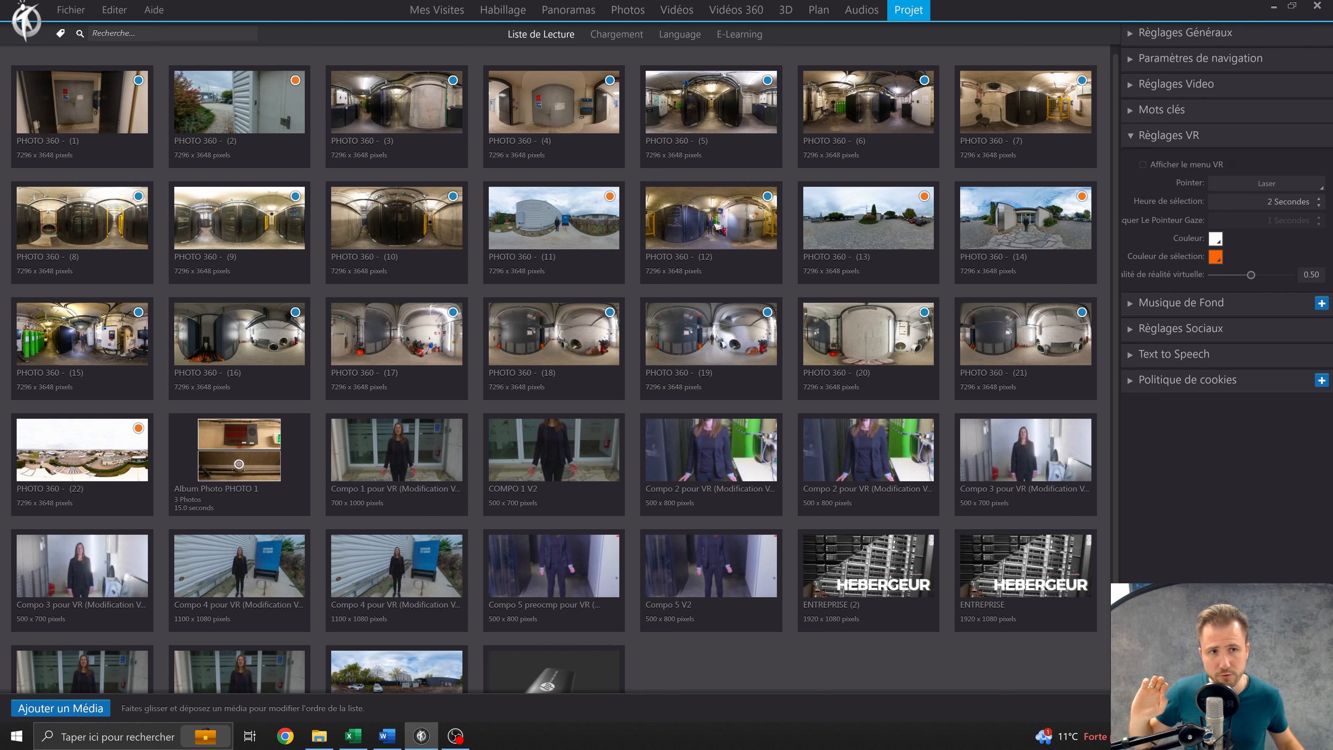
click(1266, 220)
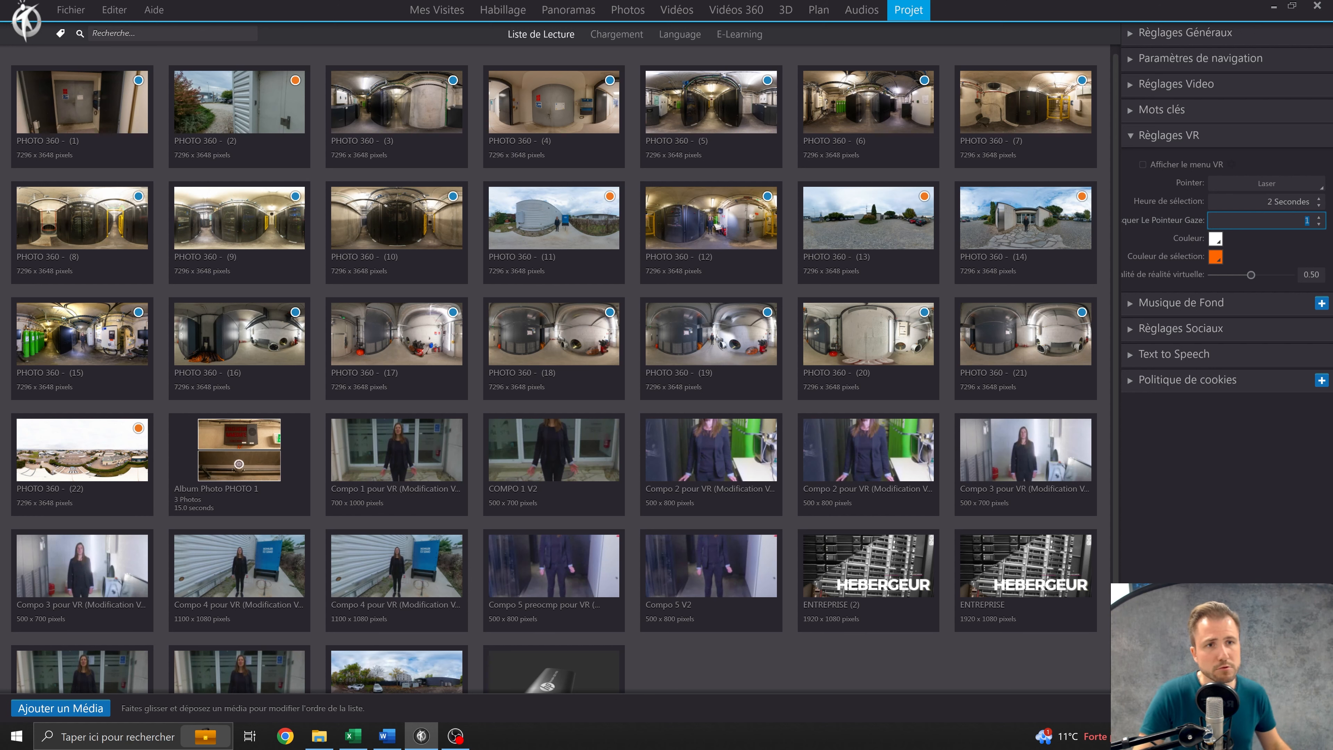
click(1186, 218)
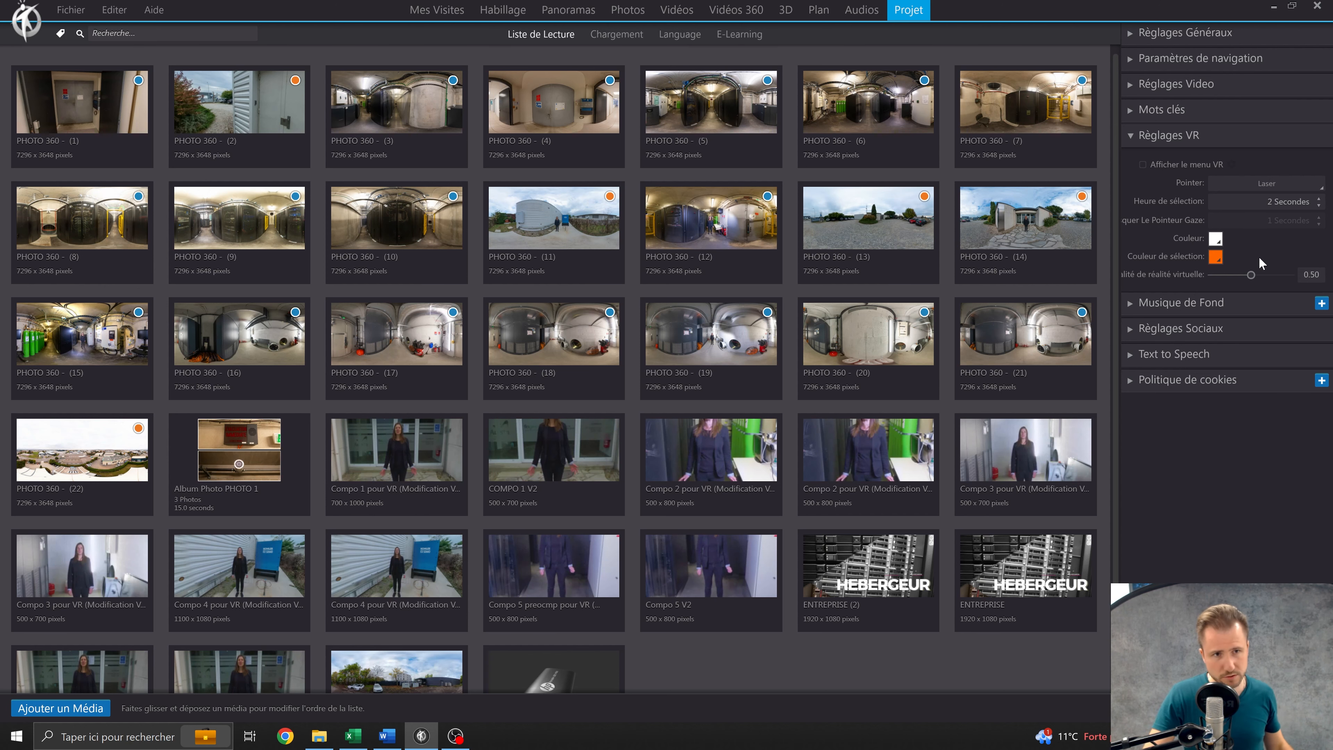
mouse_move(1160, 278)
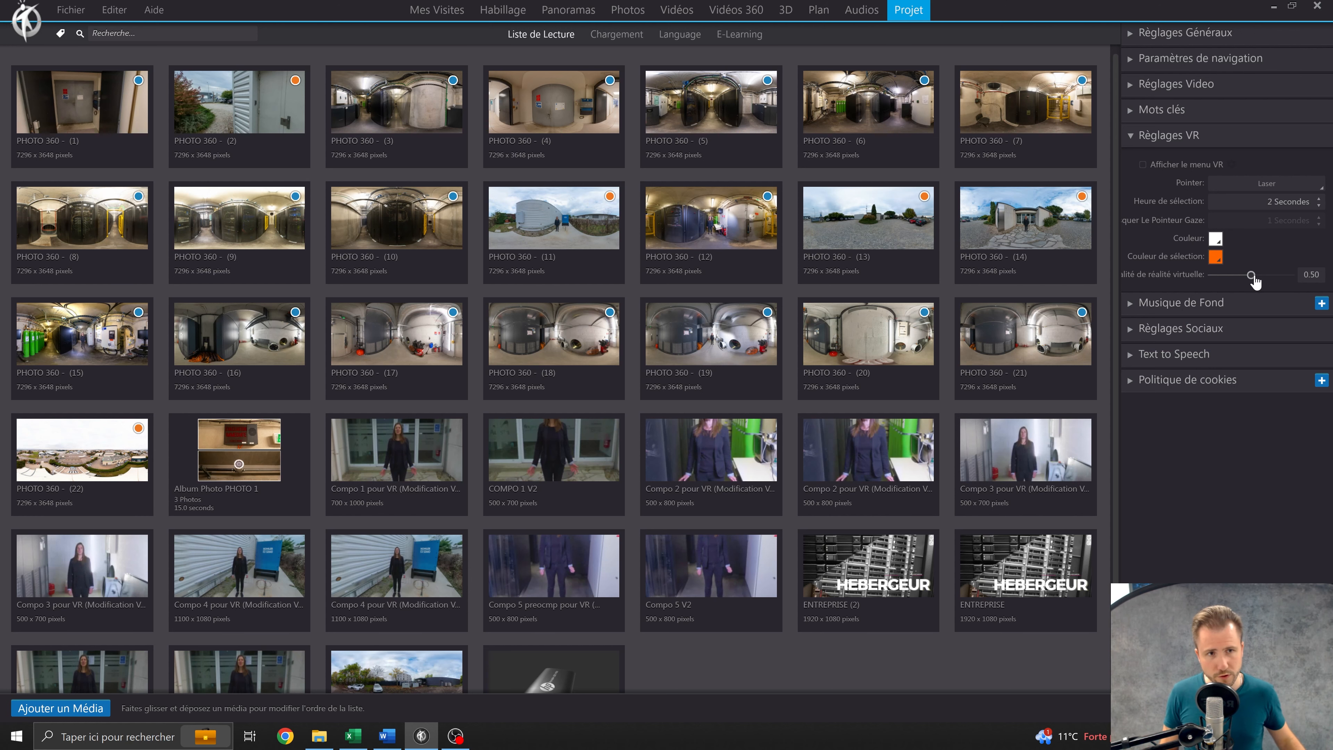
Set the virtual reality quality to 1.00 and leave the VR menu display option (Afficher le menu VR) disabled.
drag(1256, 278, 1289, 275)
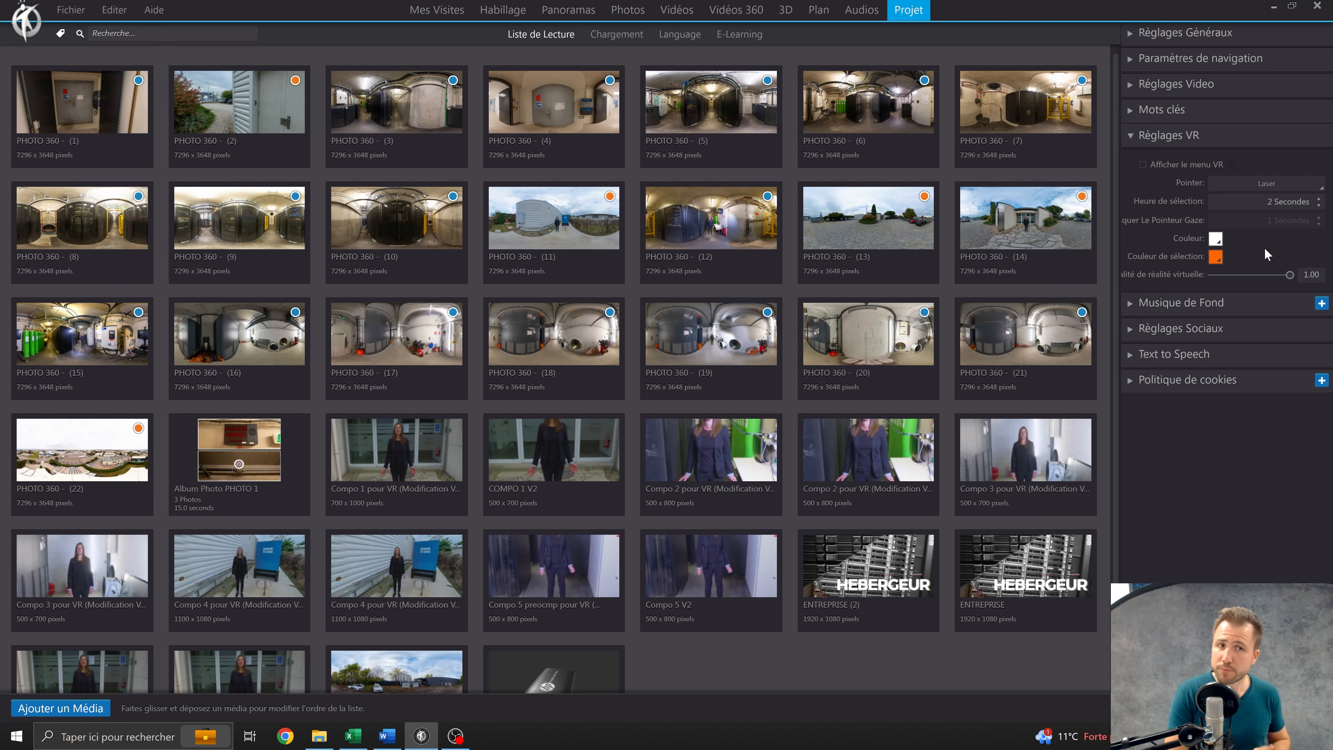
click(1143, 164)
click(1144, 163)
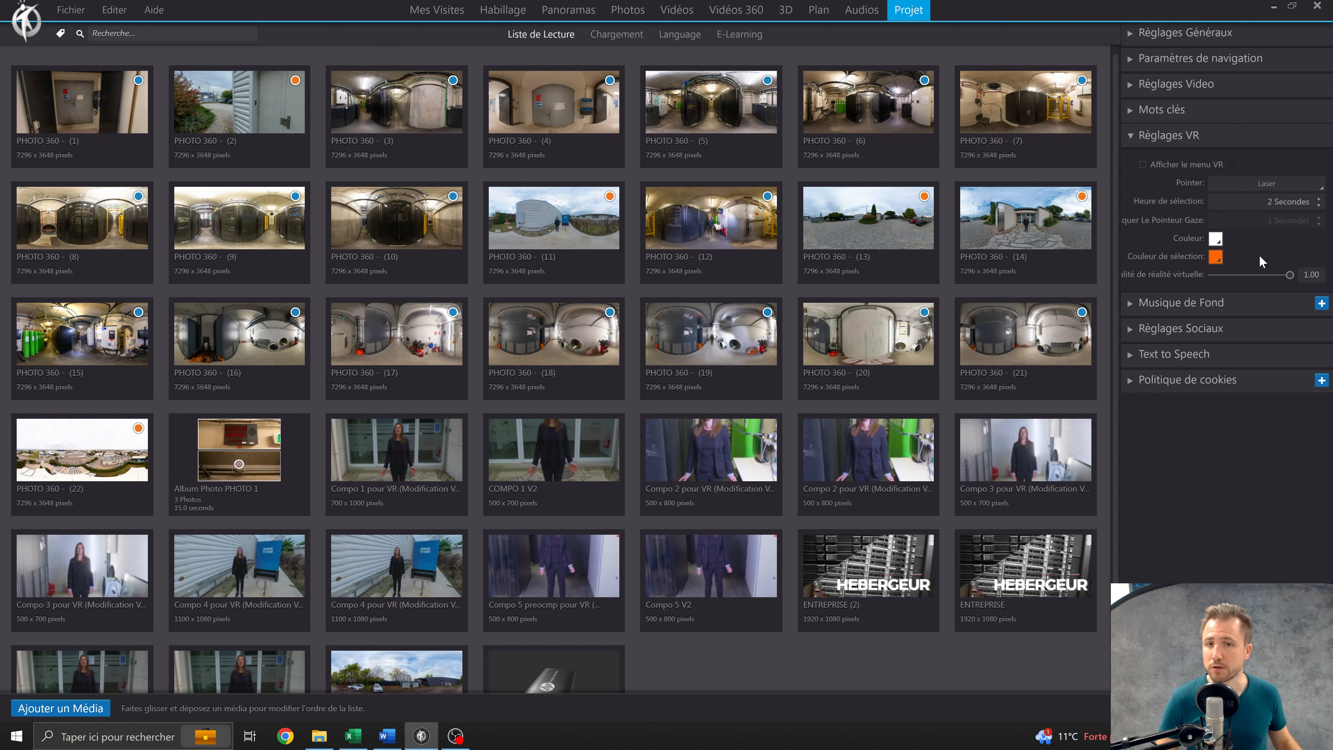
Pick a blue from the color spectrum as the selection color (Couleur de sélection) in the VR settings.
click(1216, 257)
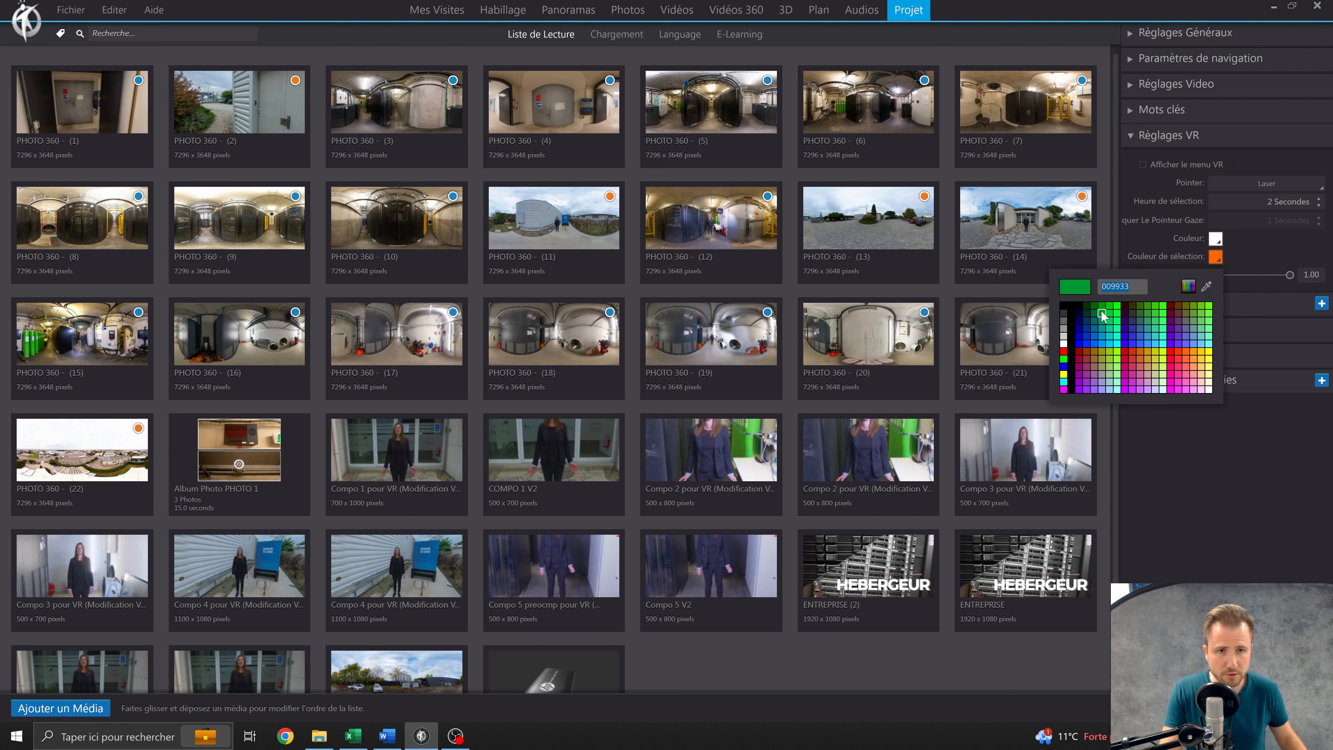
click(1190, 292)
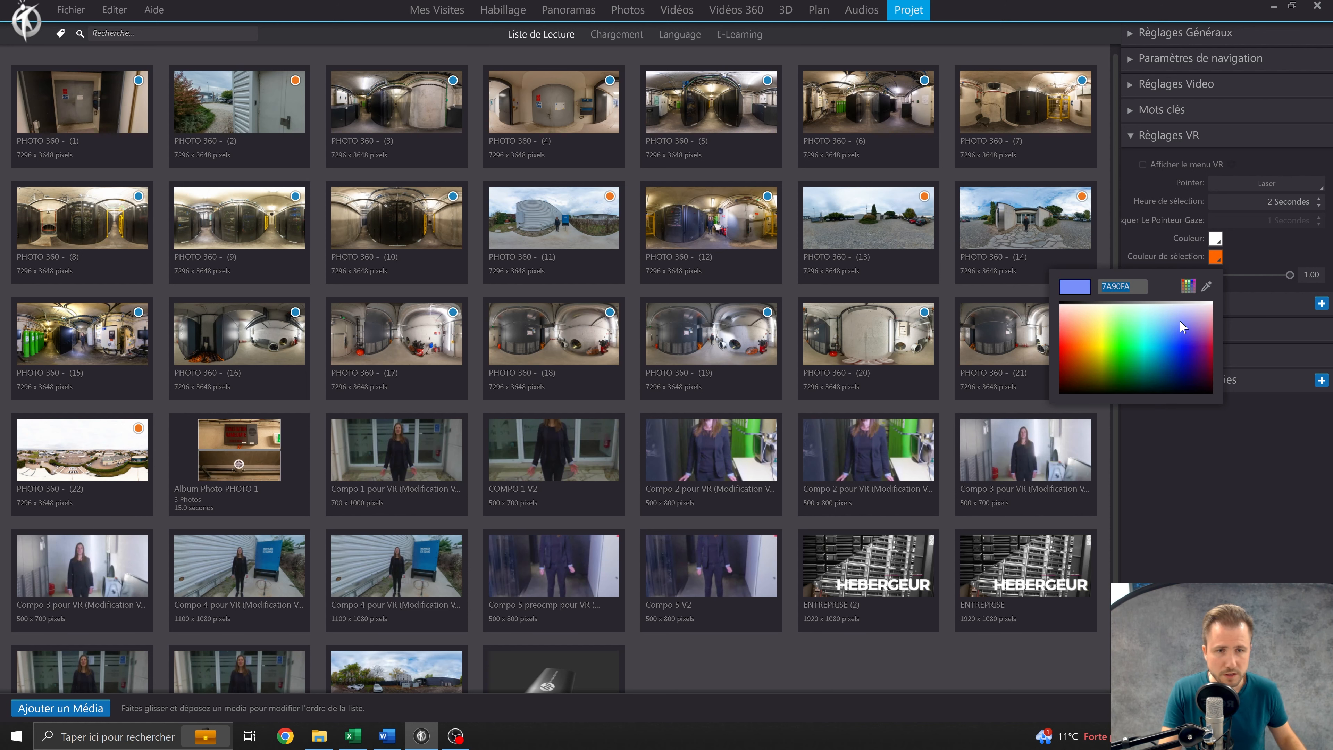
click(1186, 346)
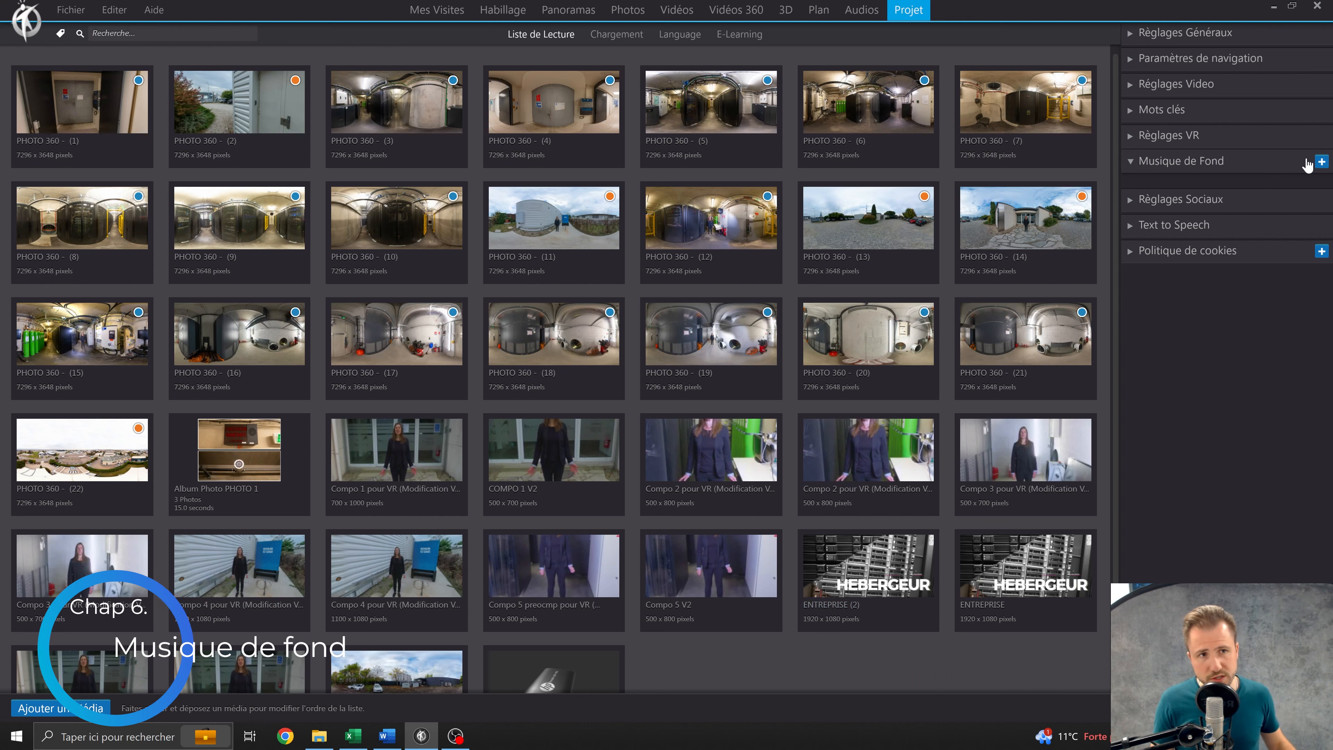
Add the audio file AUDIO - MUSIQUE 1 as the project's background music.
click(1163, 165)
click(1163, 165)
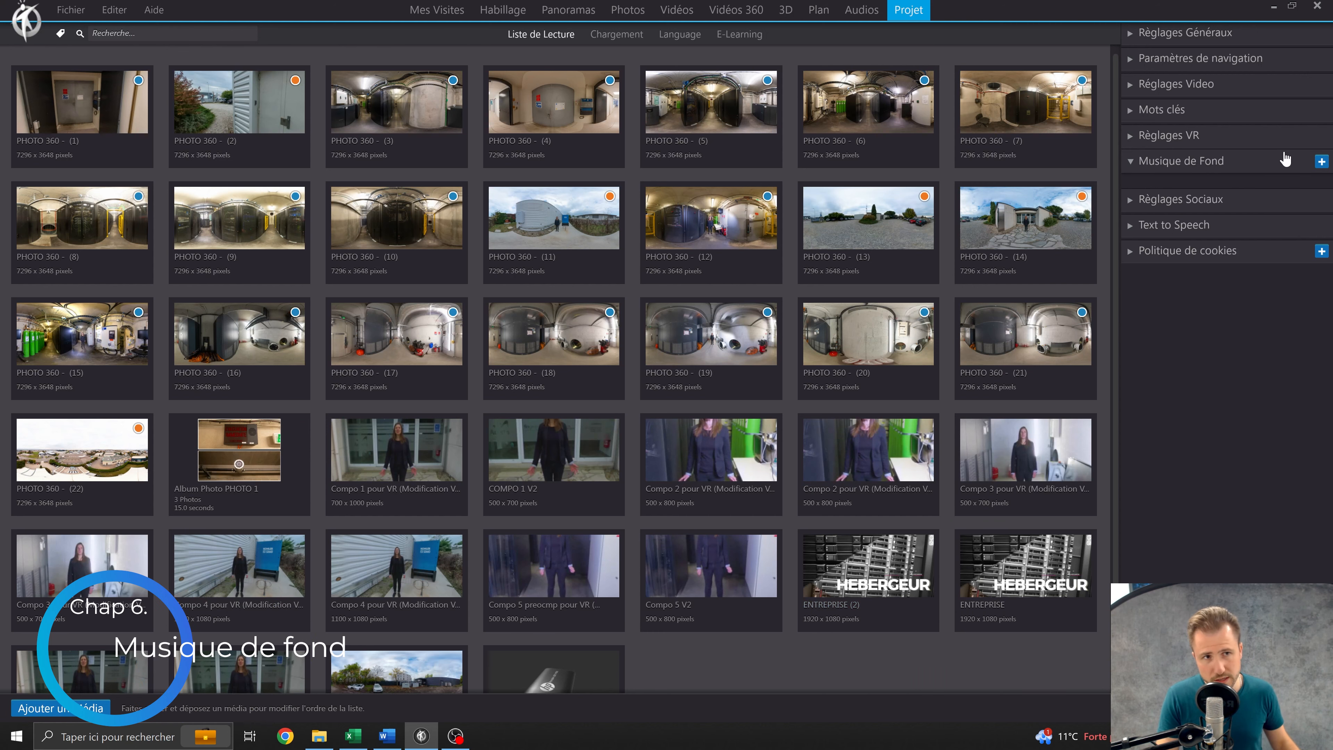
click(1321, 161)
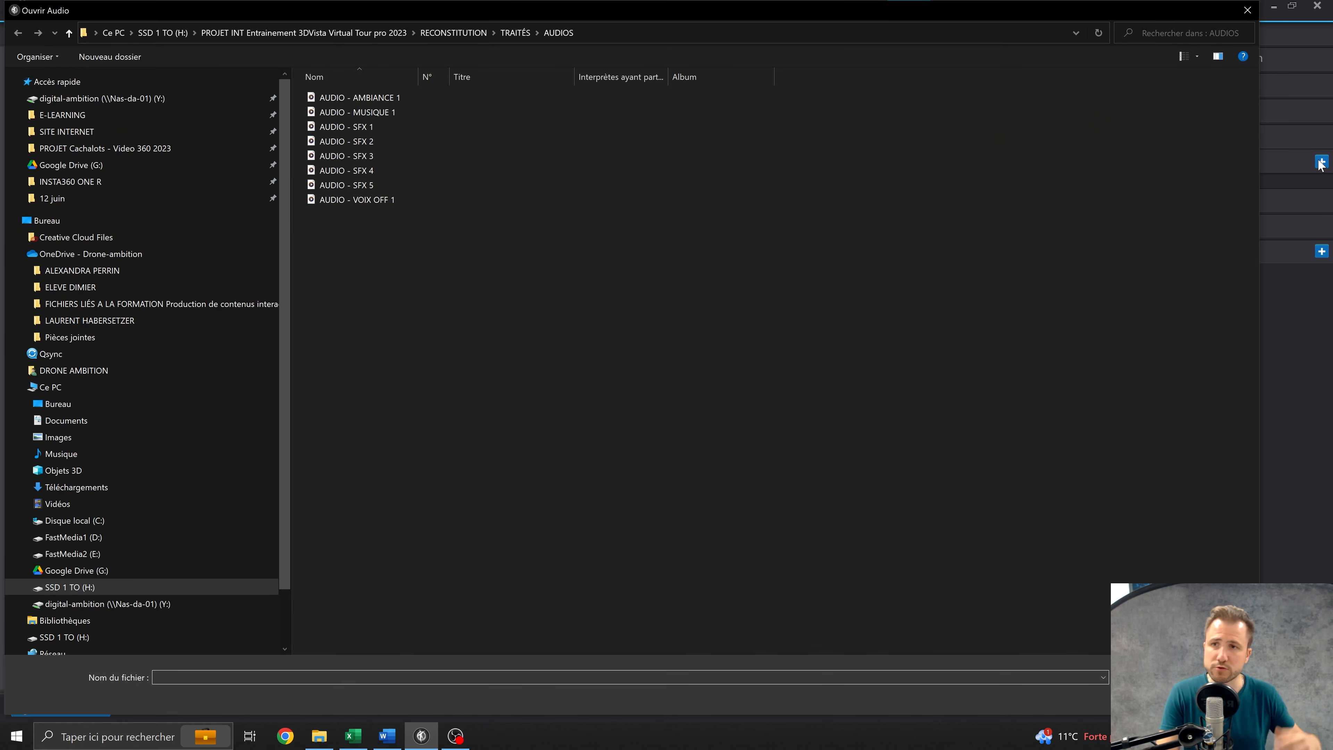
click(383, 113)
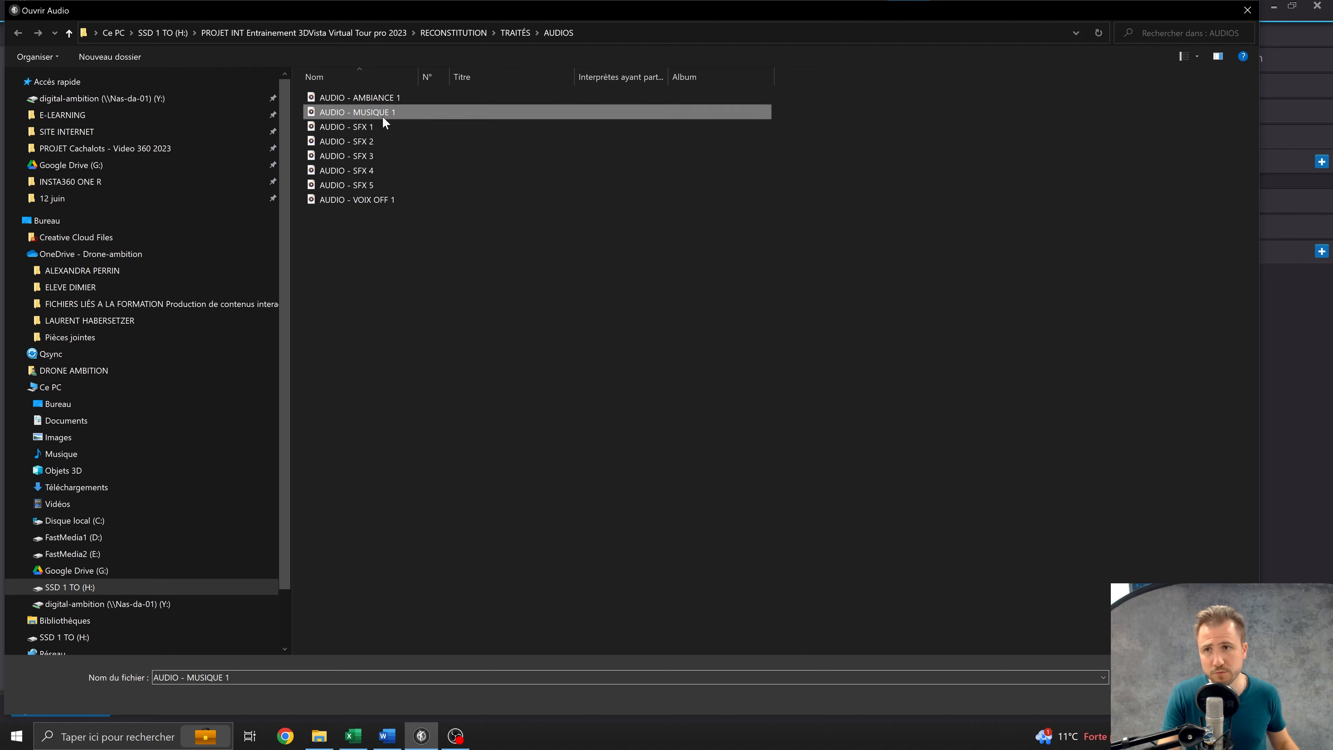
double_click(382, 114)
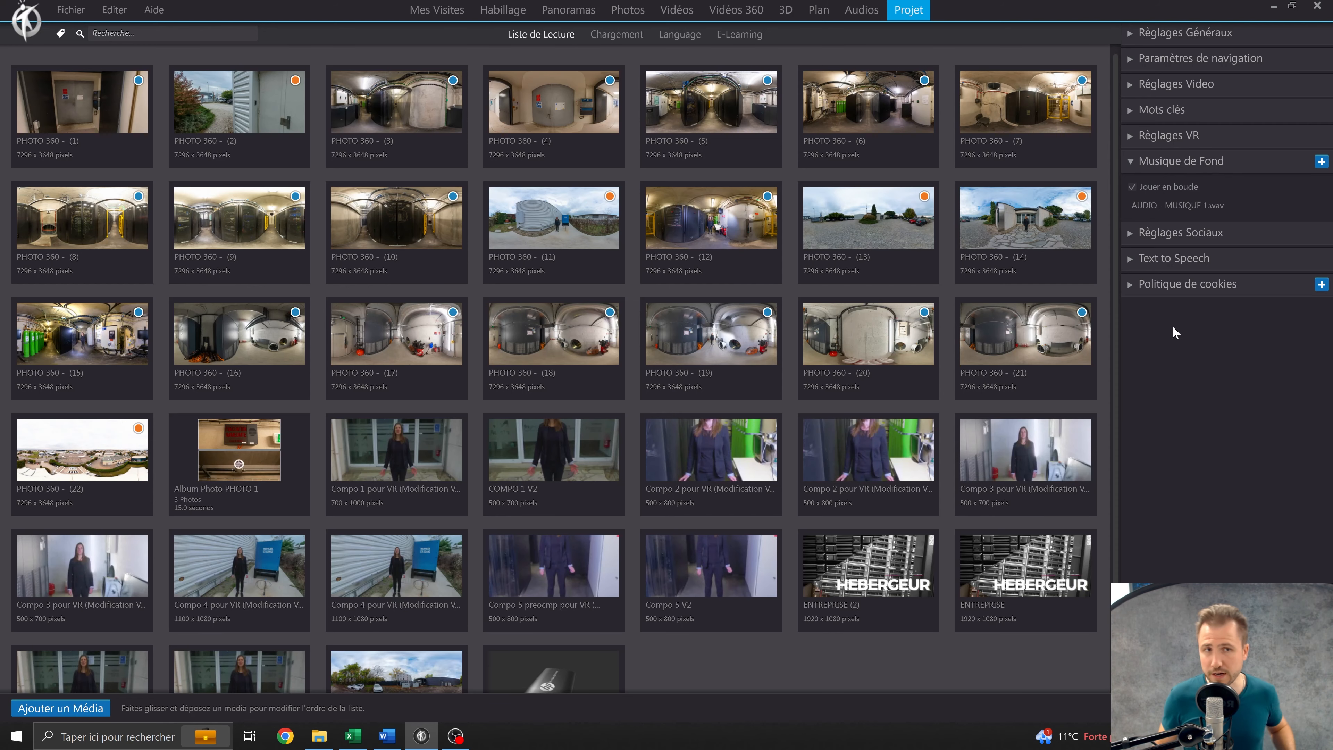
mouse_move(1184, 203)
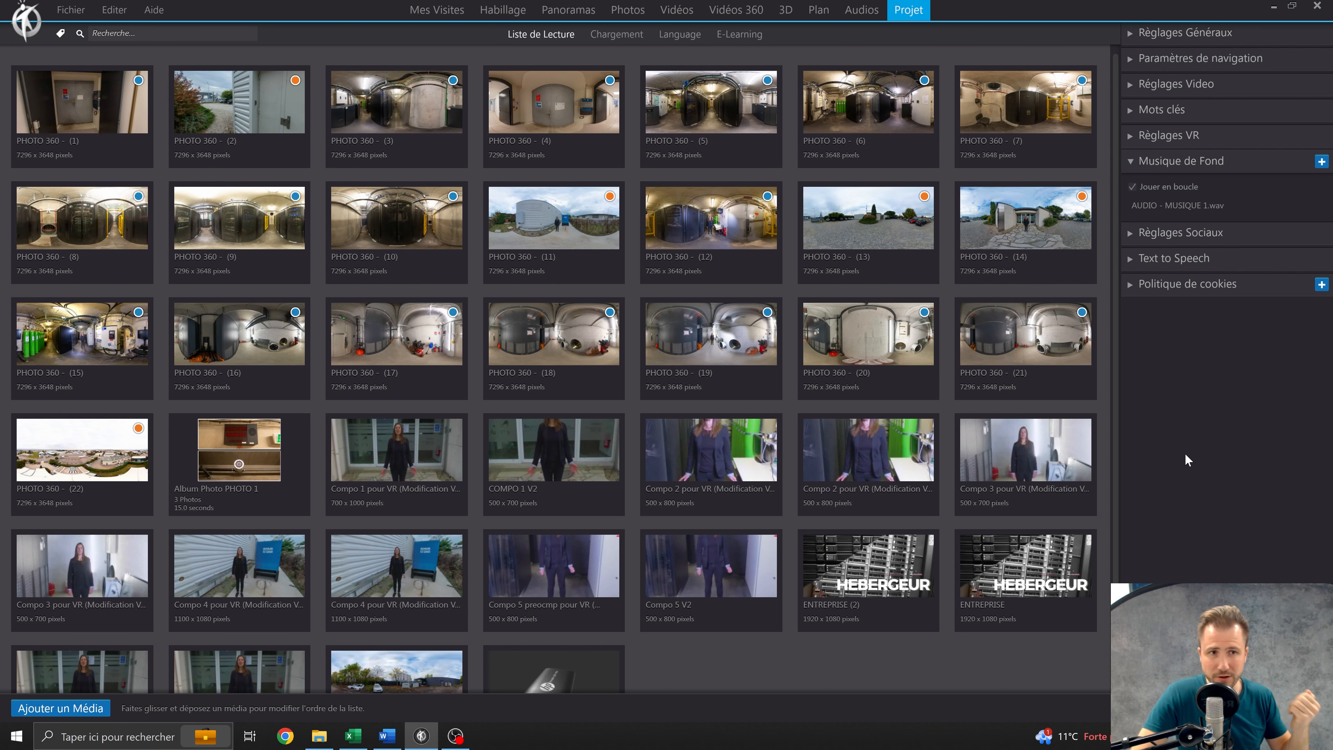
Review the background music entry and the social settings (Réglages Sociaux), including the Analytics ID and X ID fields.
click(1231, 207)
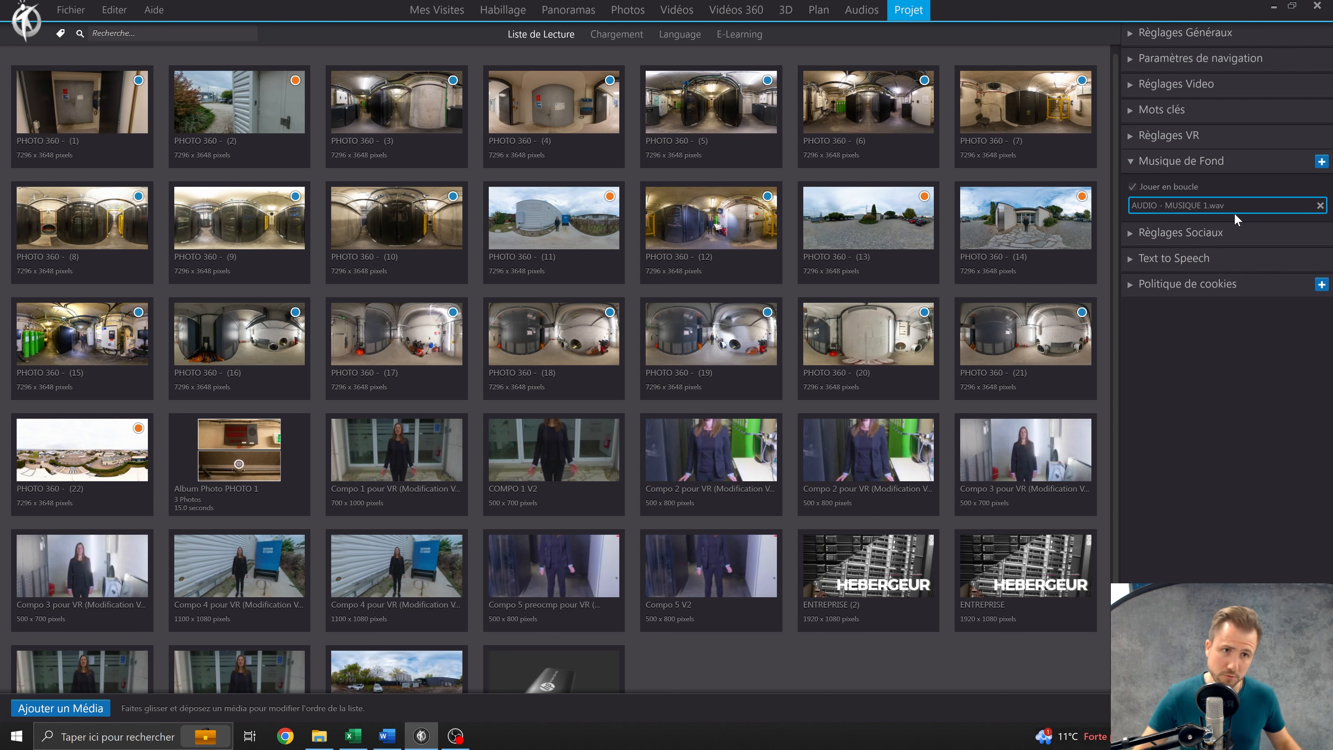
click(1180, 167)
click(1180, 186)
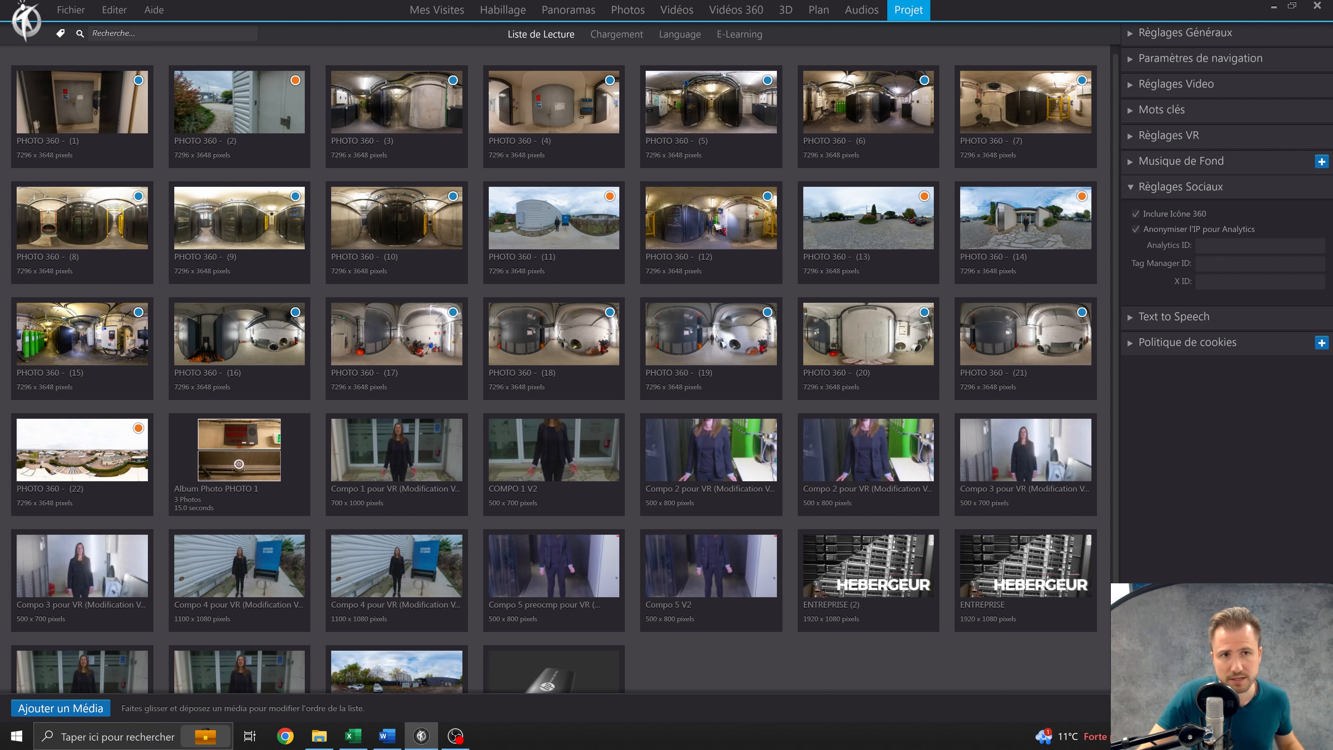
mouse_move(1181, 215)
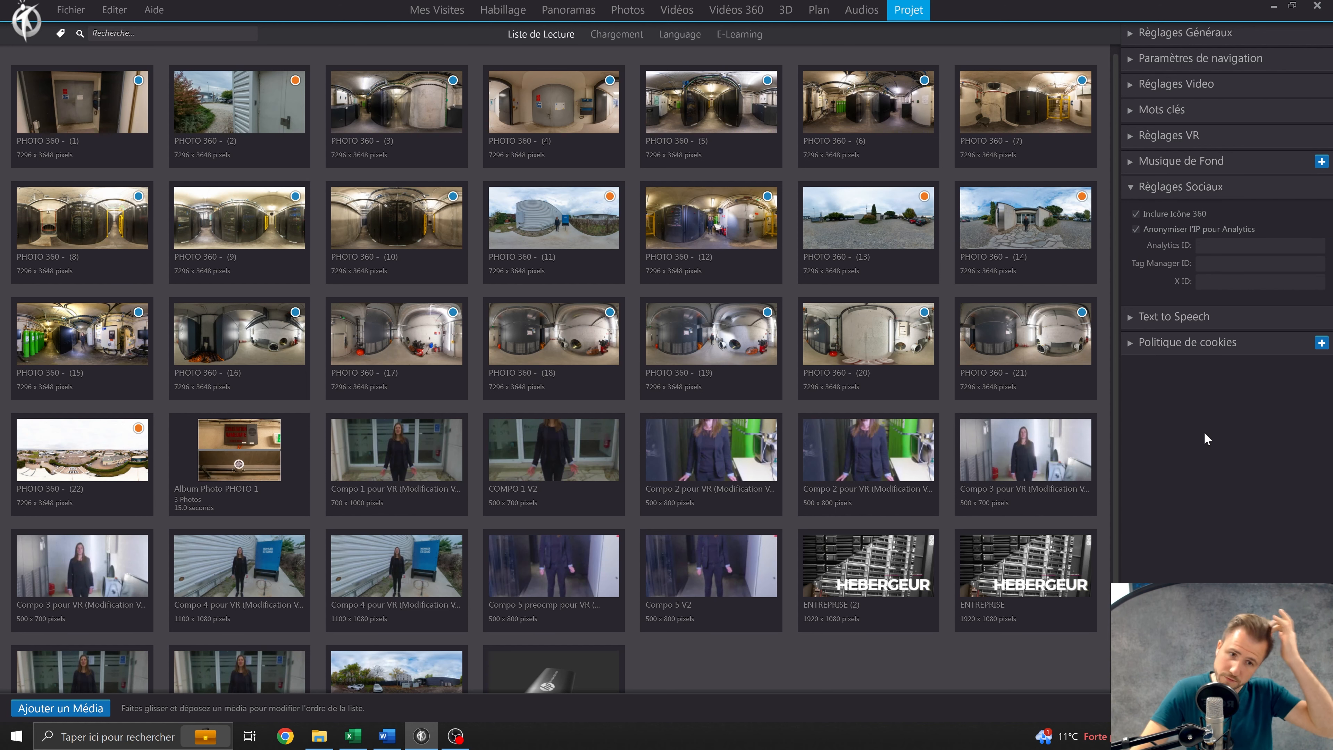
click(1204, 245)
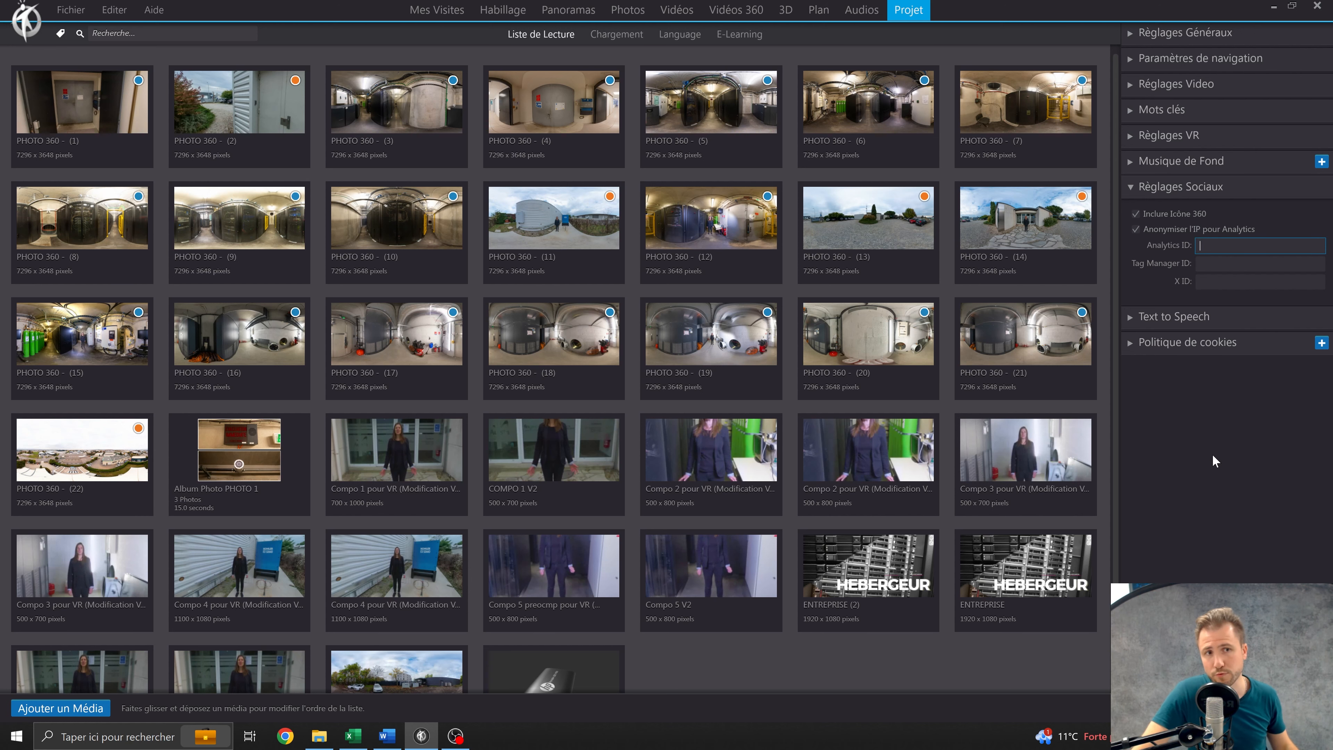
click(1201, 281)
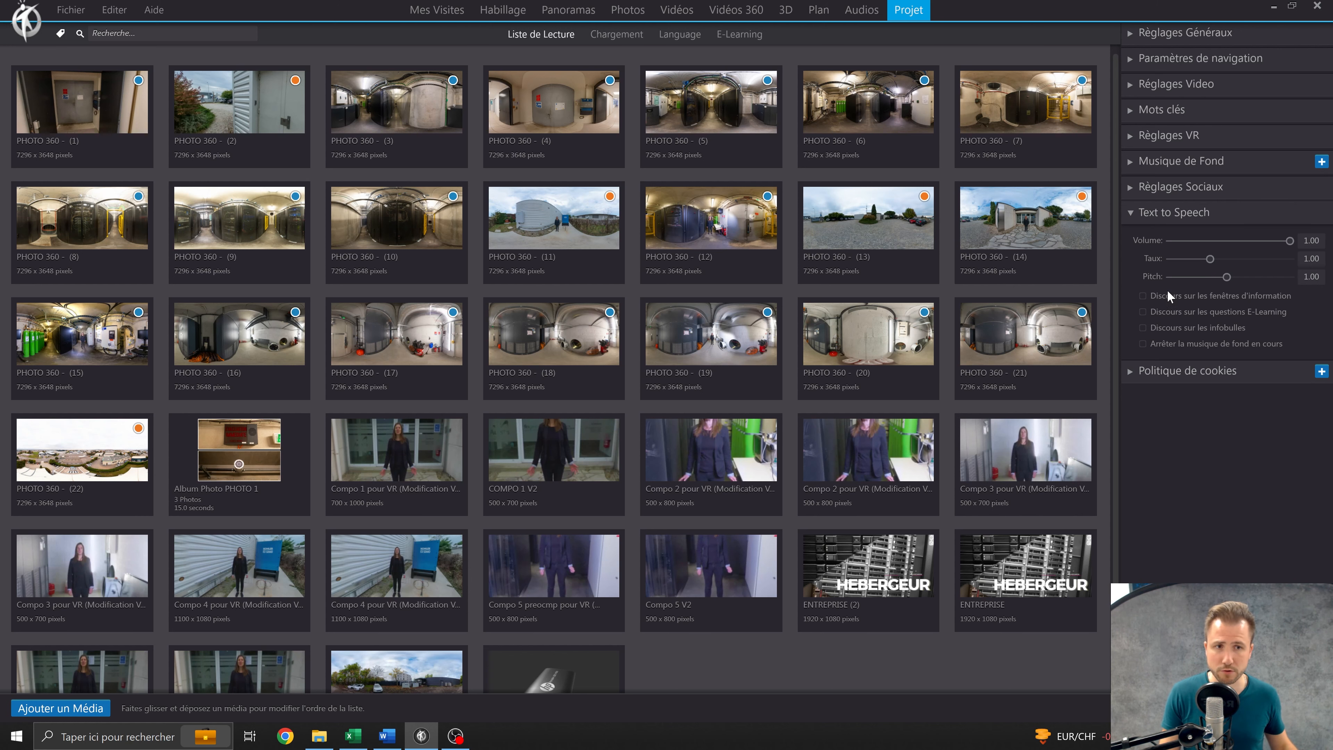
Configure Text to Speech to read tooltips (Discours sur les infobulles) and stop the current background music, leaving E-Learning question speech disabled.
click(1145, 345)
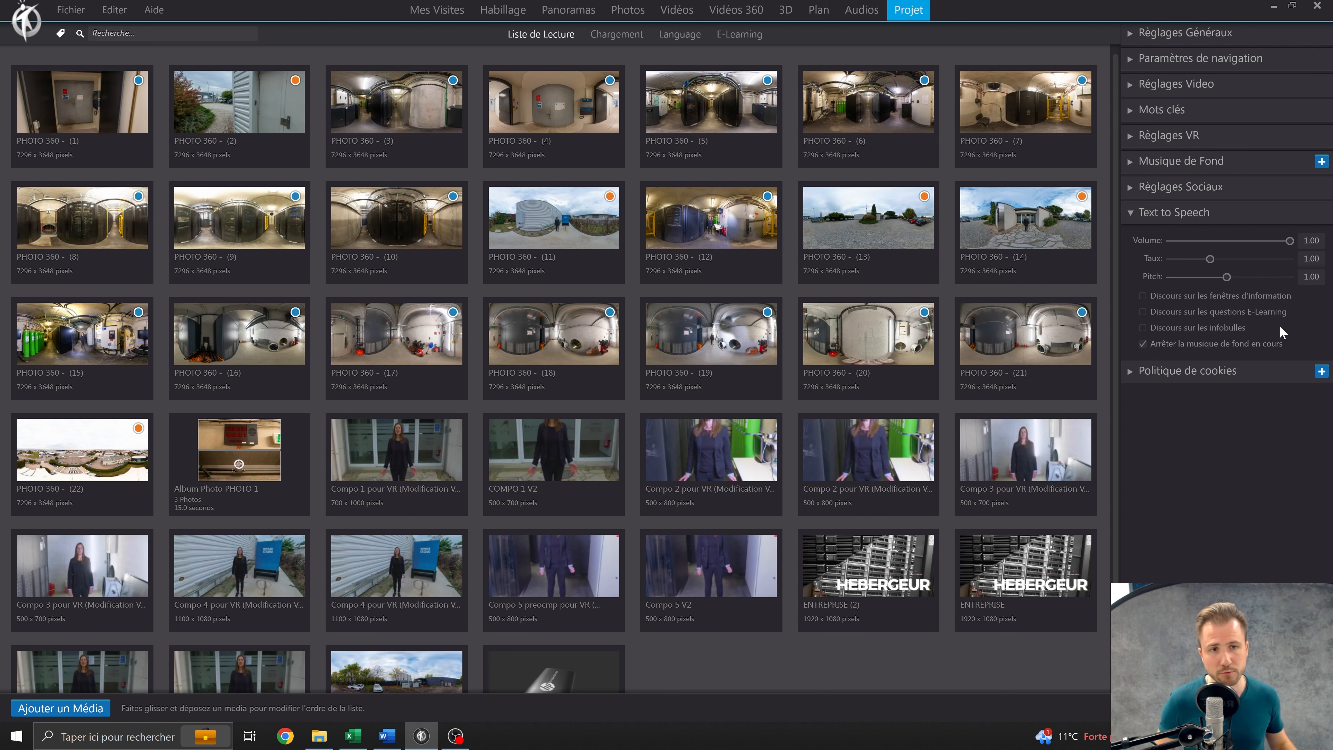
click(1171, 314)
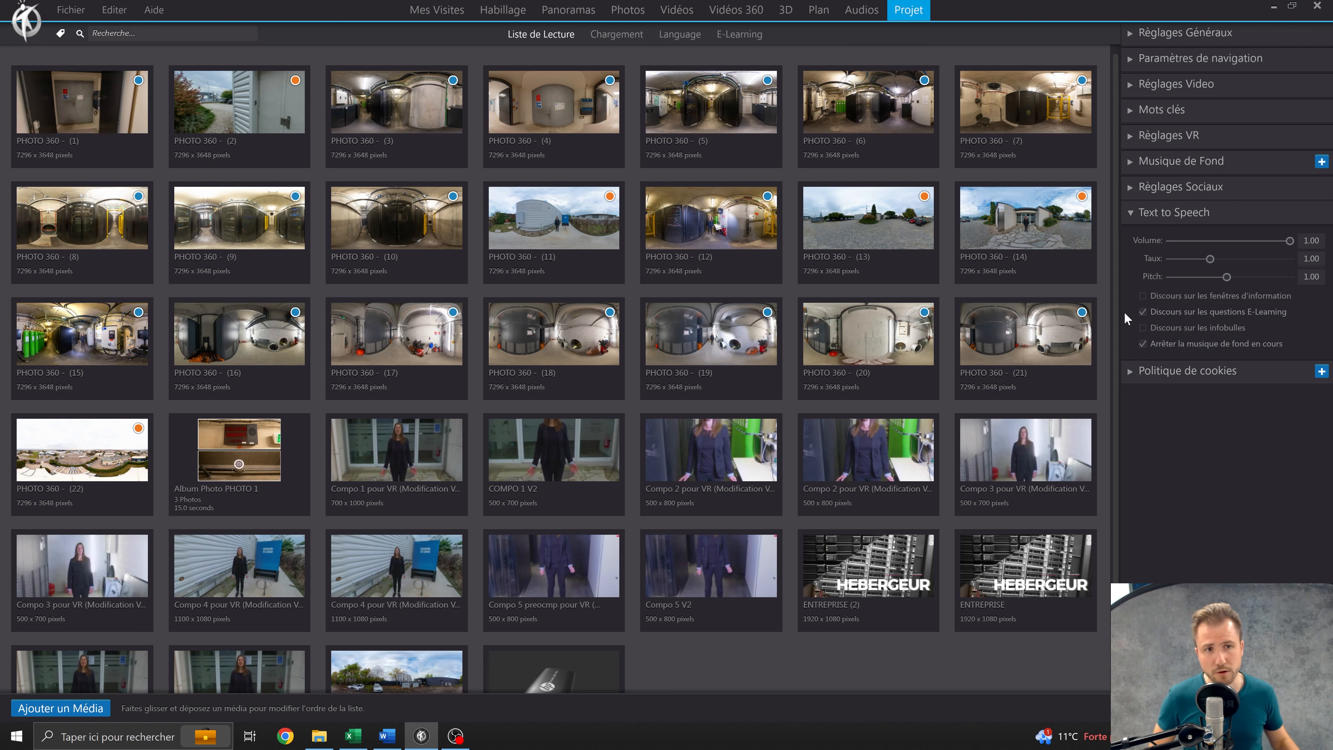
click(1142, 327)
click(1142, 313)
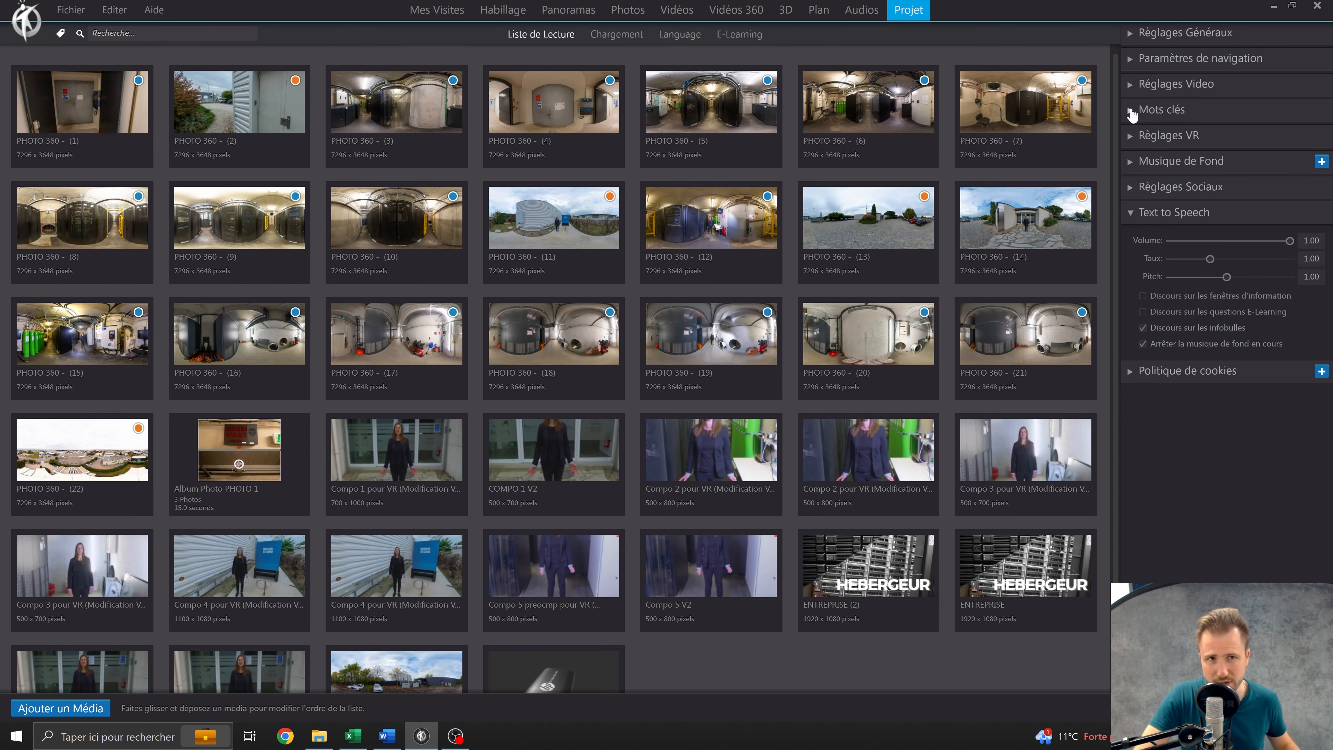
Review the tooltip options in the project's general settings (Réglages Généraux).
click(1155, 59)
click(1180, 32)
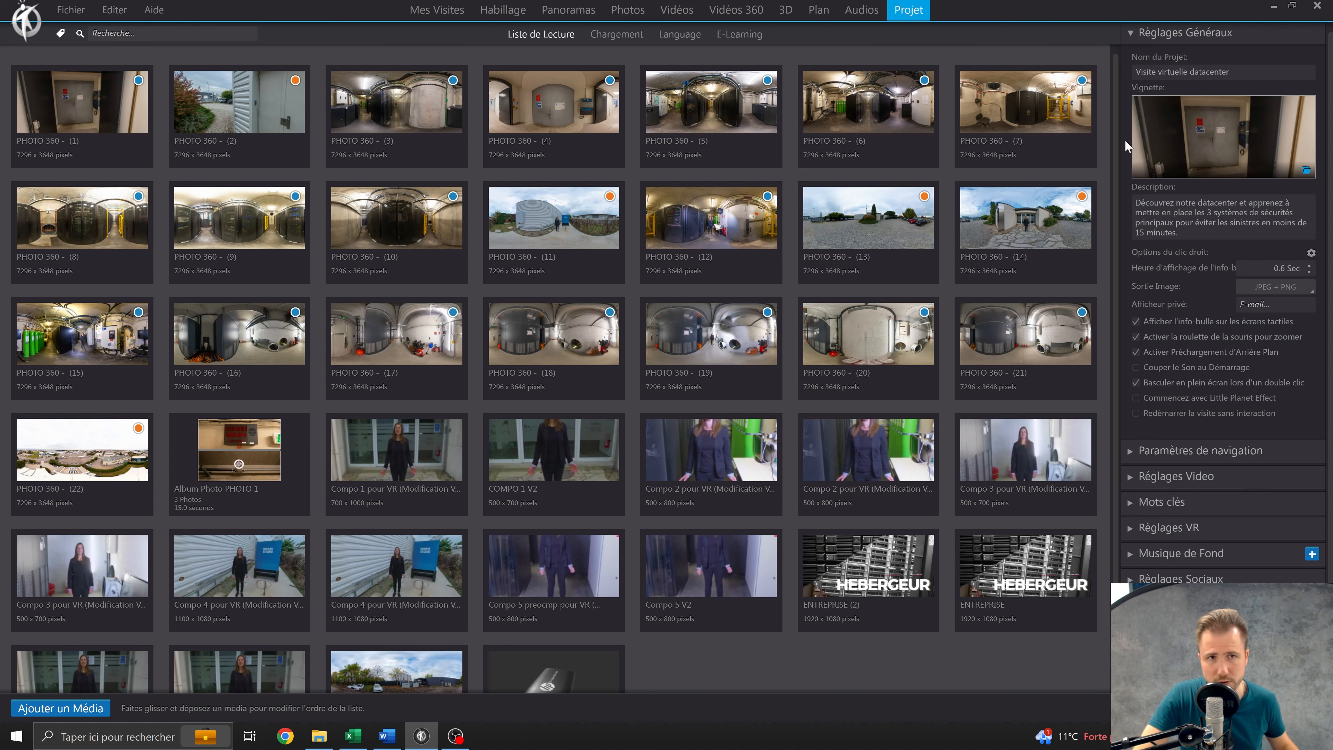
click(1137, 34)
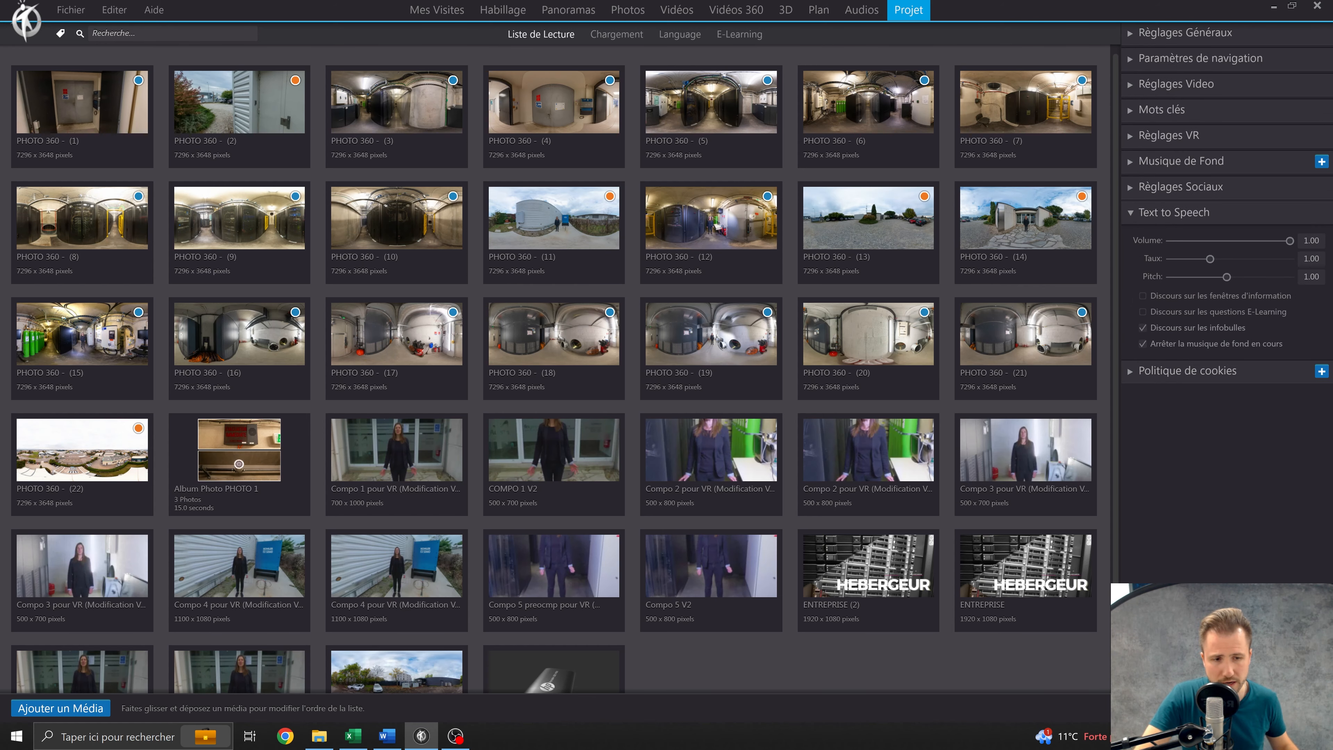
Preview the virtual tour, look around the first panorama and display the tooltip on the Lorem Ipsum title.
click(1233, 709)
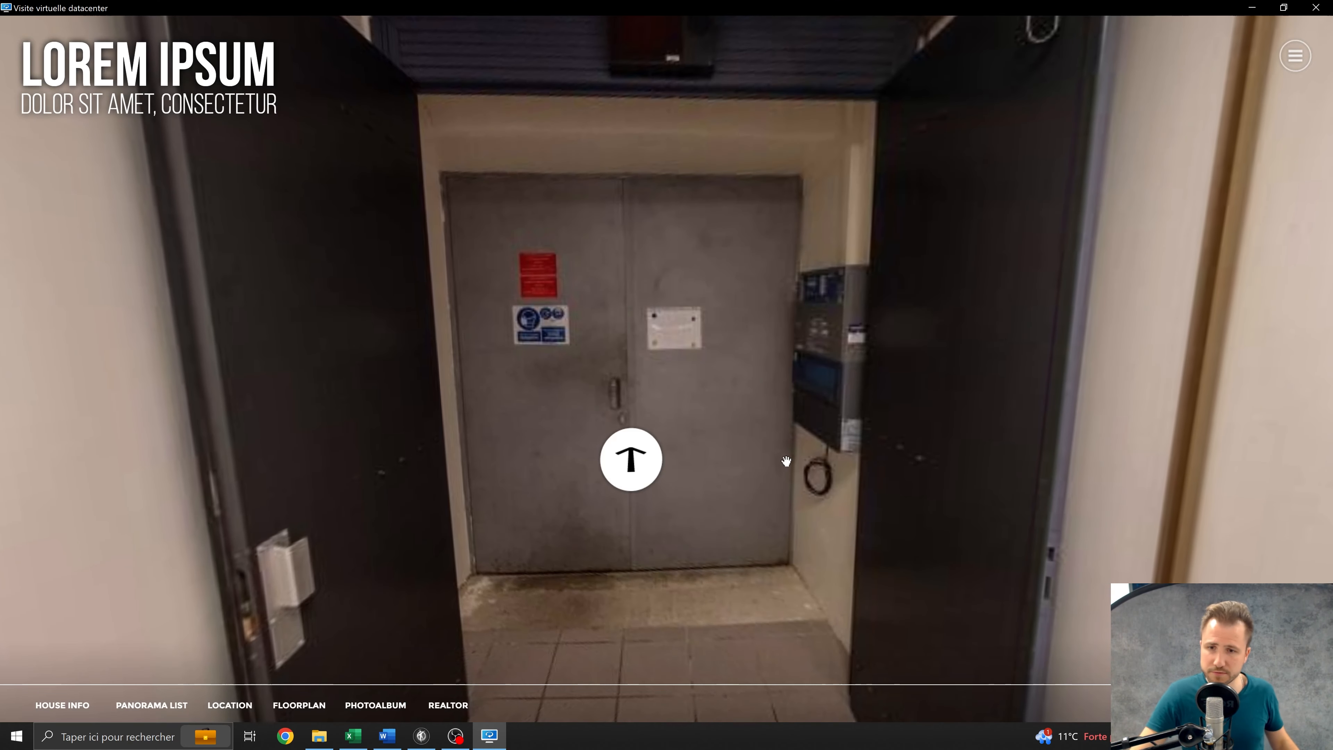
drag(707, 345, 636, 512)
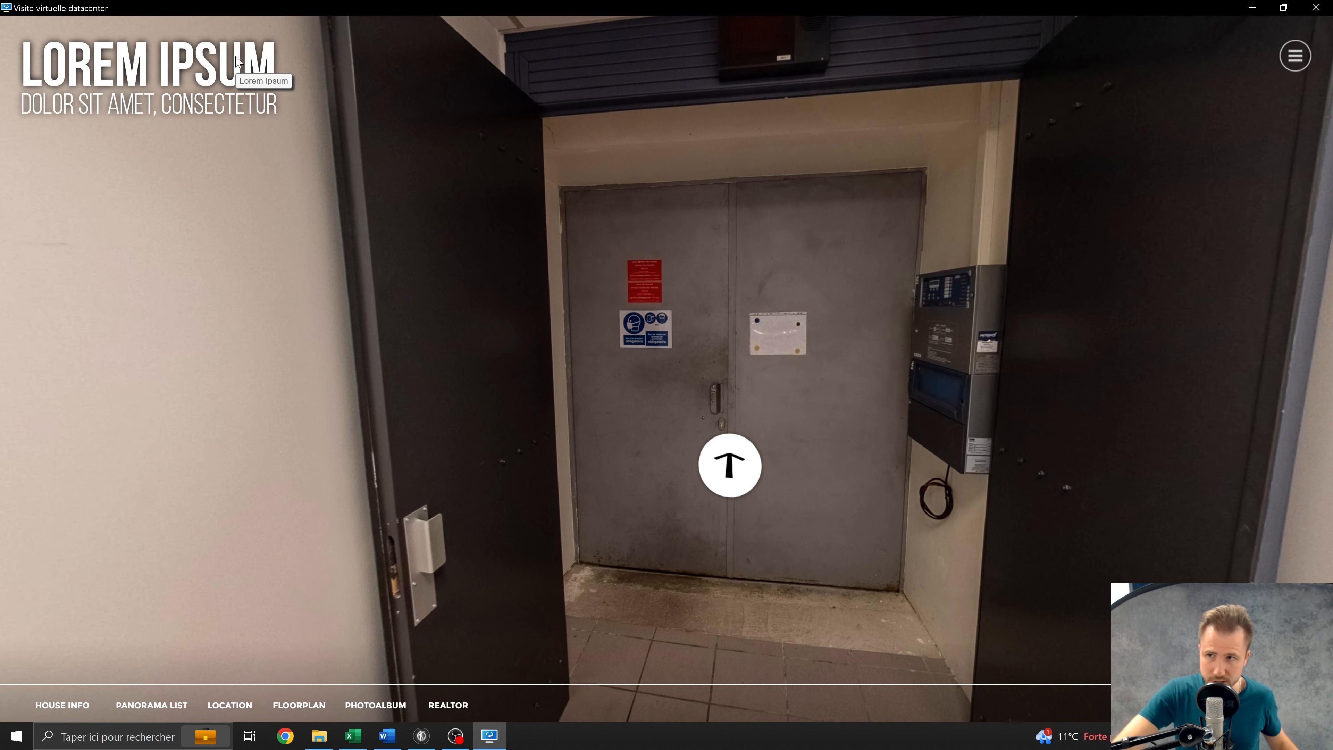
drag(712, 402, 690, 381)
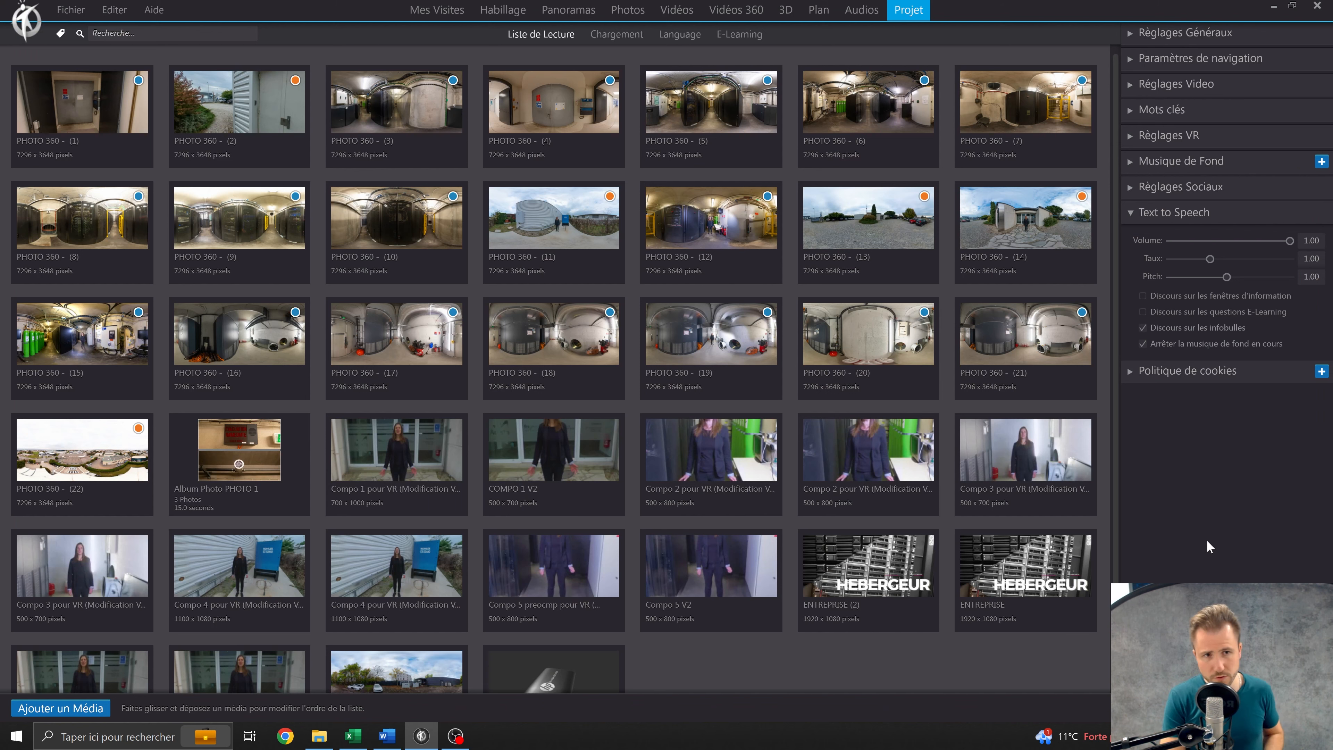
Start a new cookie policy with FR - France as its country and open its URL for editing.
click(1207, 216)
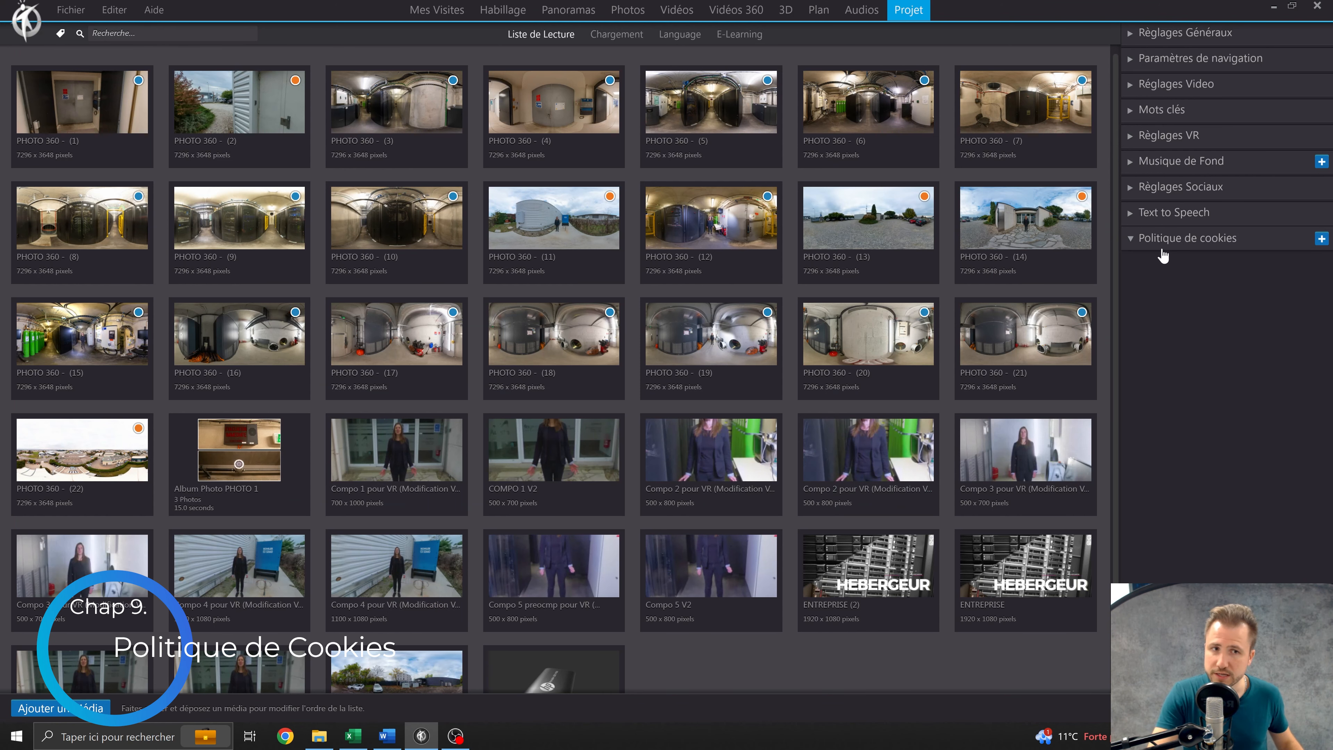
click(1274, 241)
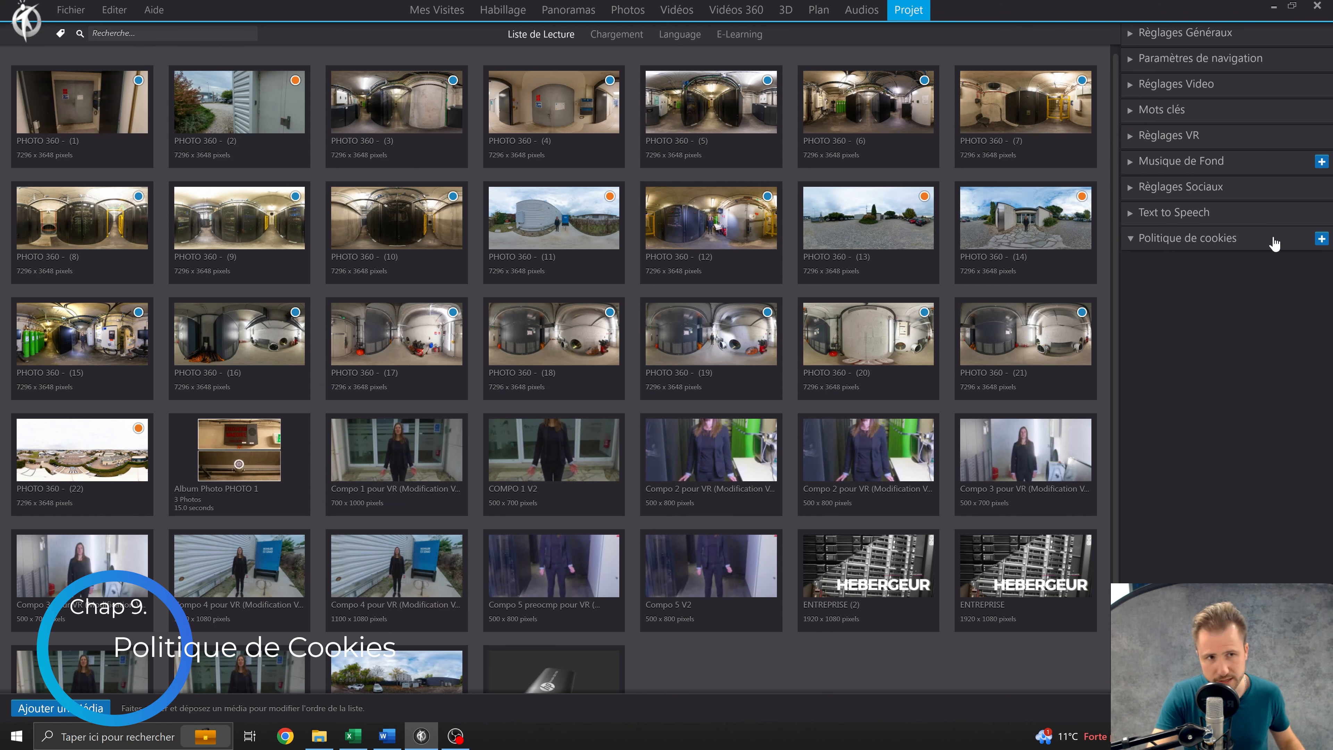
click(1321, 239)
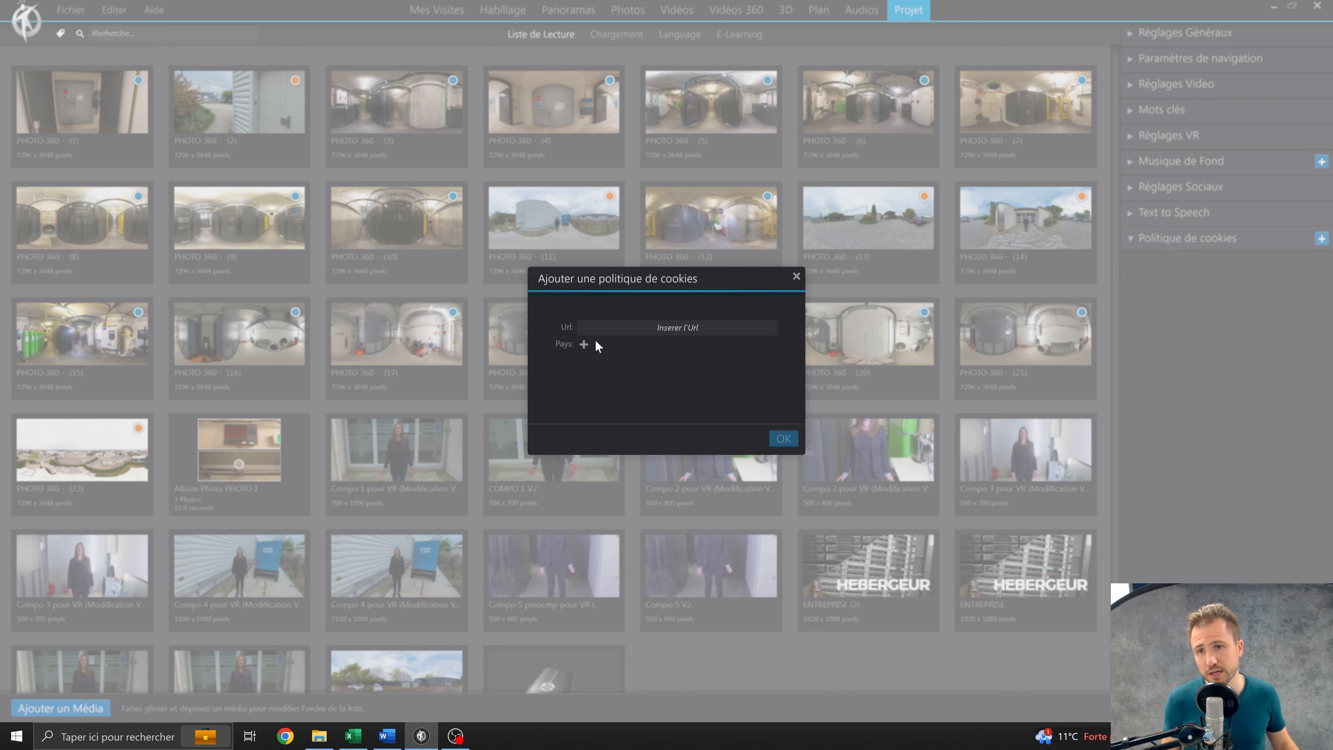
click(584, 345)
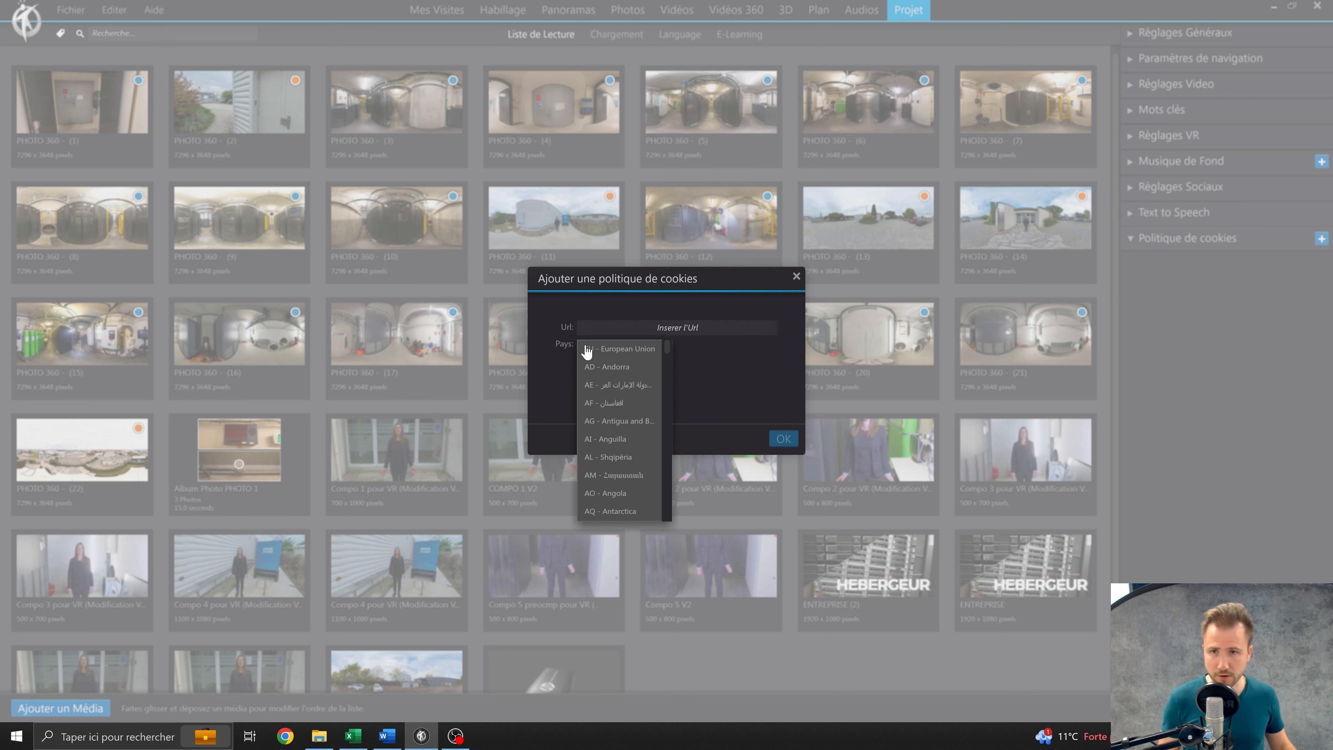
click(587, 347)
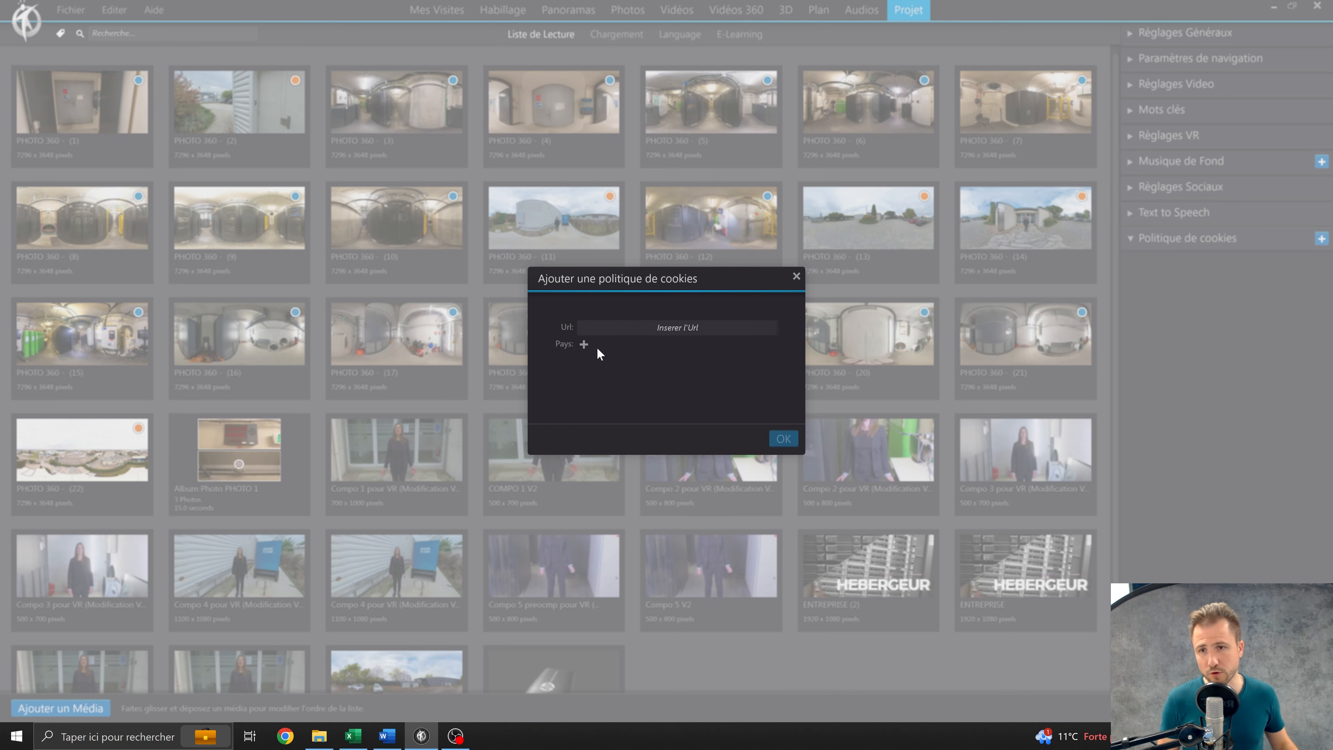
click(584, 344)
scroll(643, 404, up, 3)
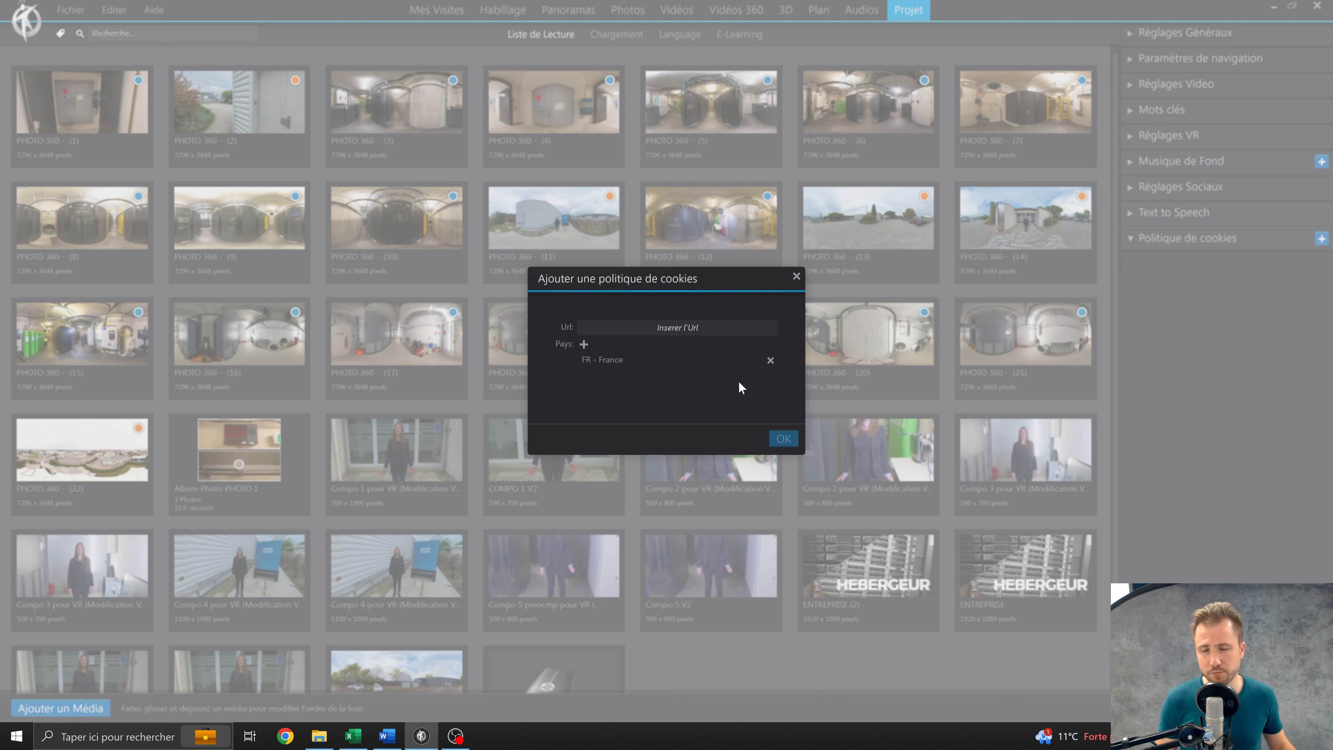
click(682, 327)
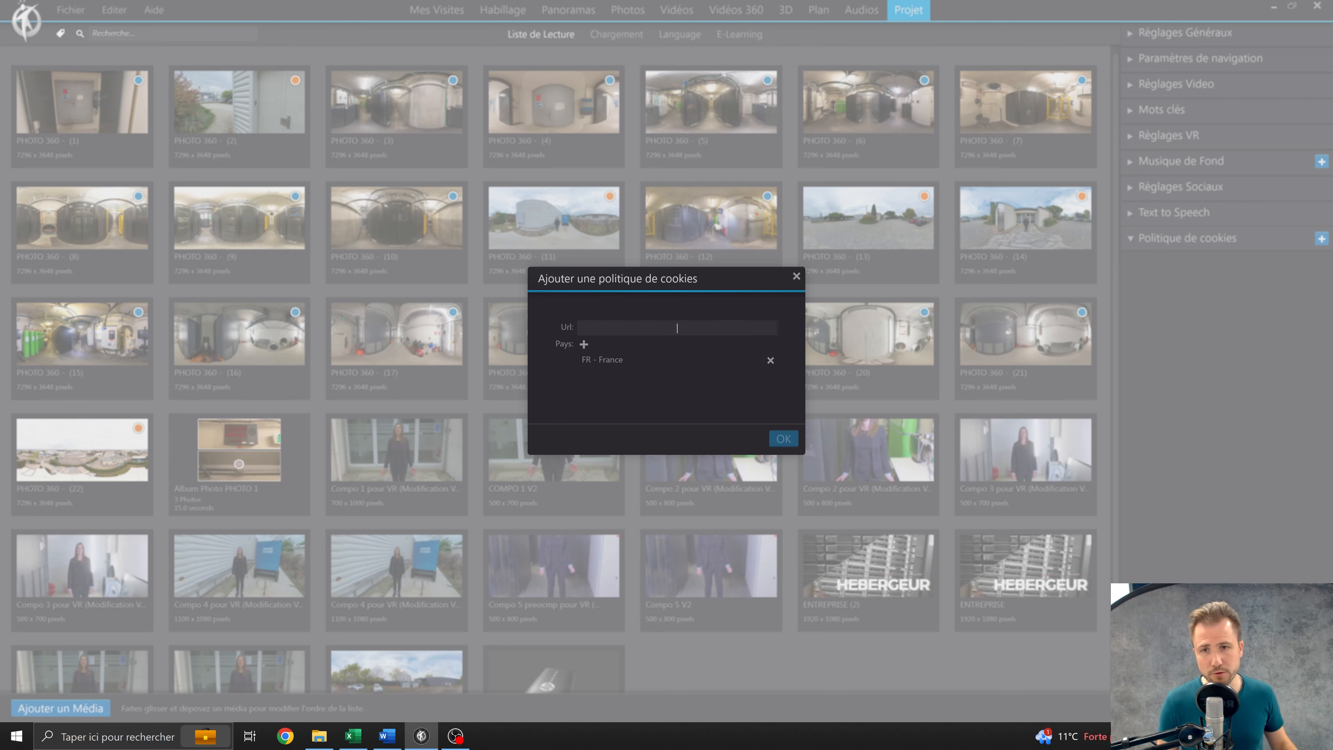